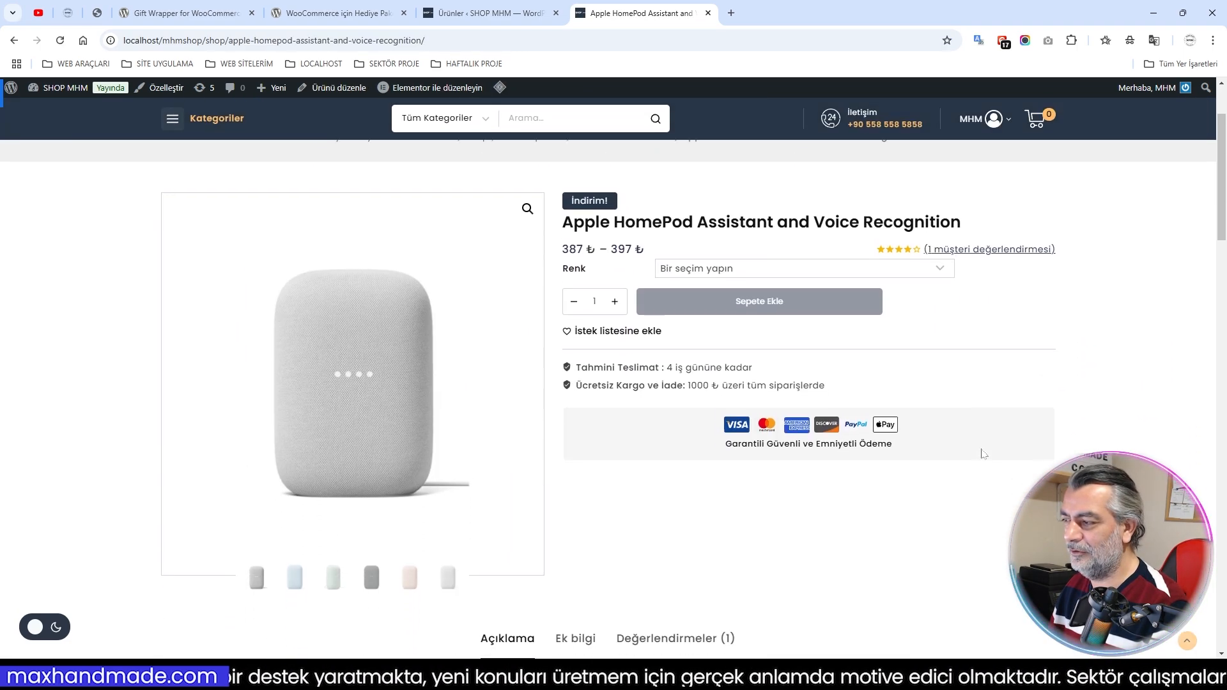
Select the Gri colour for the Apple HomePod Assistant and Voice Recognition product and add it to the cart.
{"action": "left_click", "coordinate": [689, 261]}
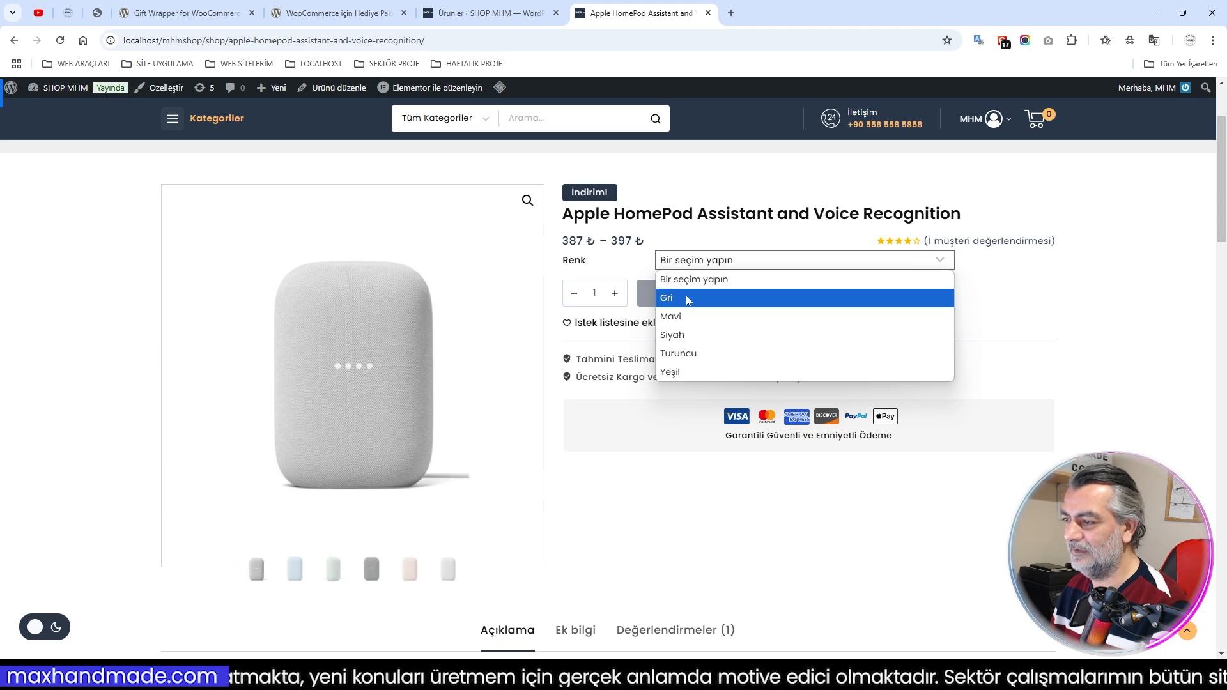
{"action": "left_click", "coordinate": [689, 299]}
{"action": "left_click", "coordinate": [689, 296]}
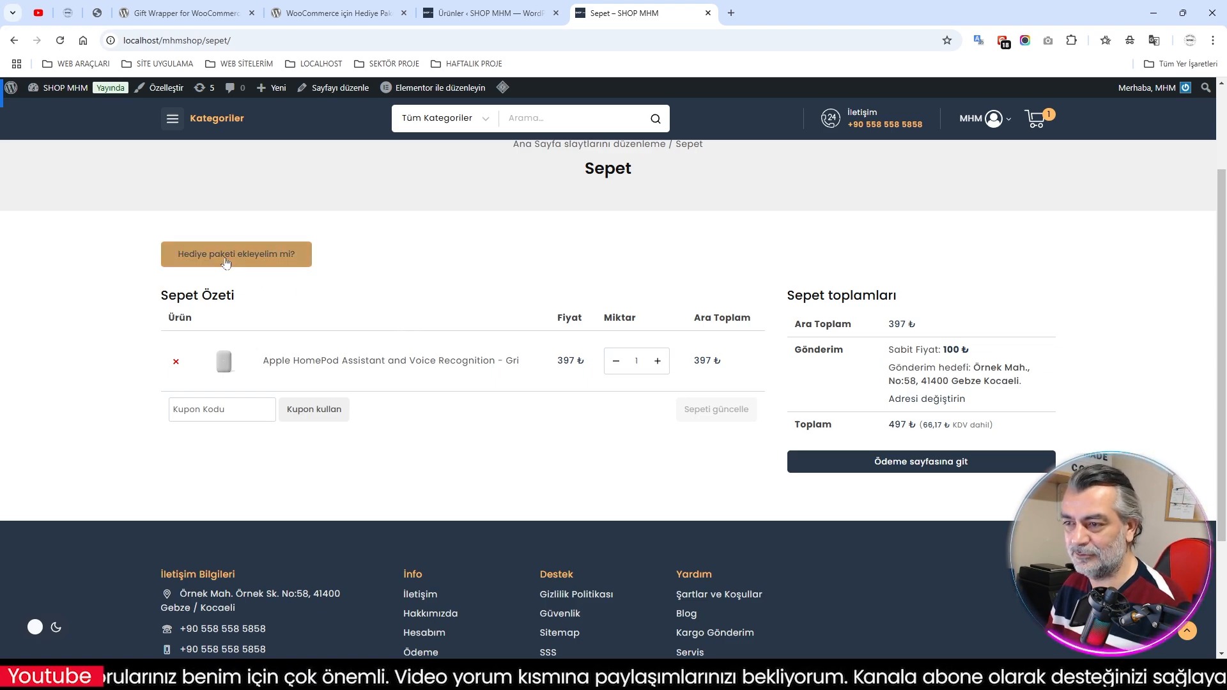
Show the cart's gift wrap options and add the S – Küçük Boy Hediye Paketi to the order.
{"action": "left_click", "coordinate": [259, 261]}
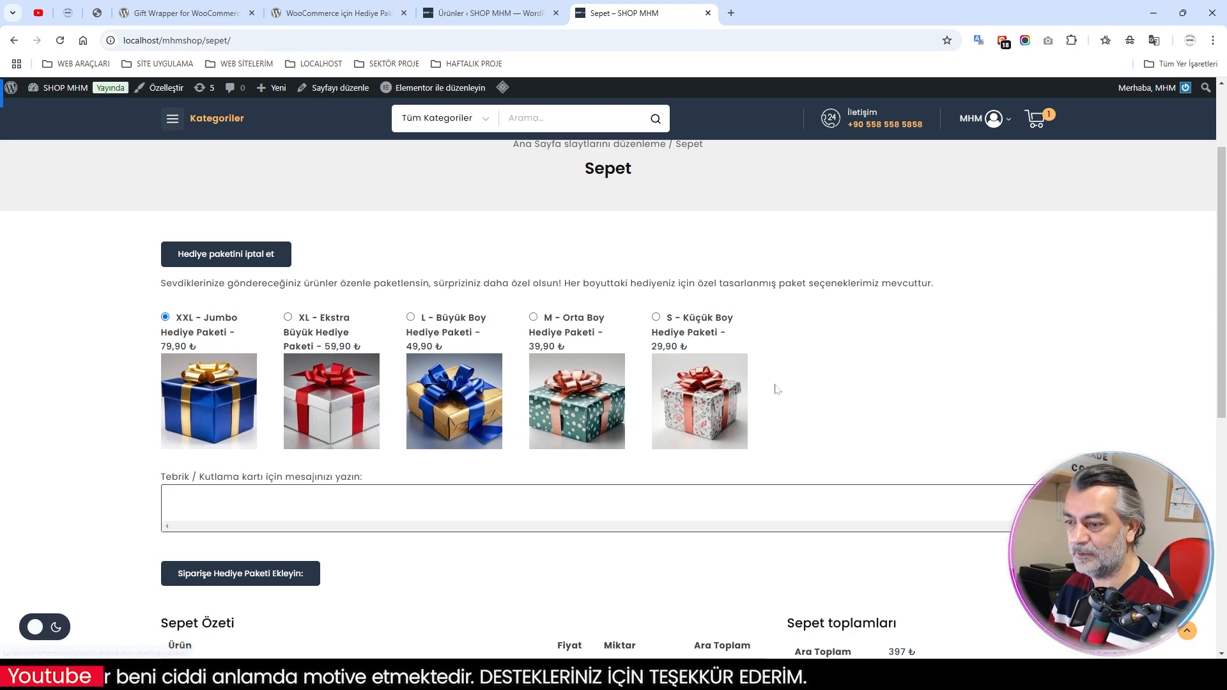
{"action": "scroll", "coordinate": [776, 386], "scroll_direction": "down", "scroll_amount": 2}
{"action": "scroll", "coordinate": [742, 441], "scroll_direction": "up", "scroll_amount": 2}
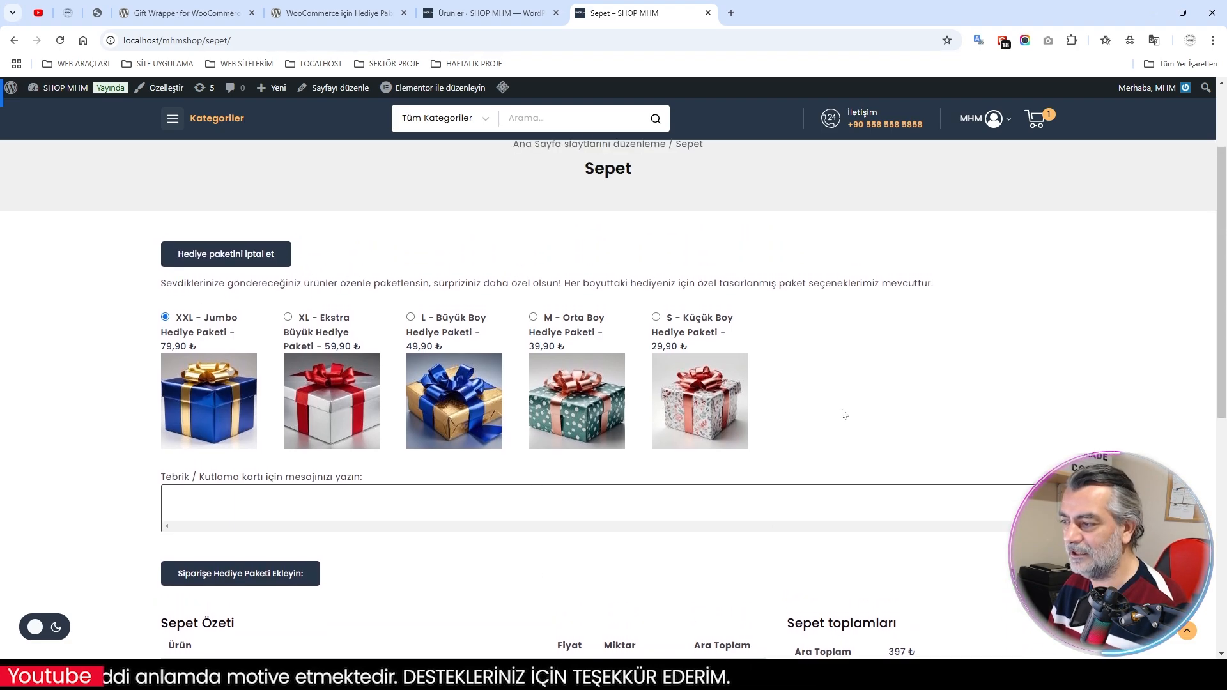
{"action": "left_click", "coordinate": [719, 401]}
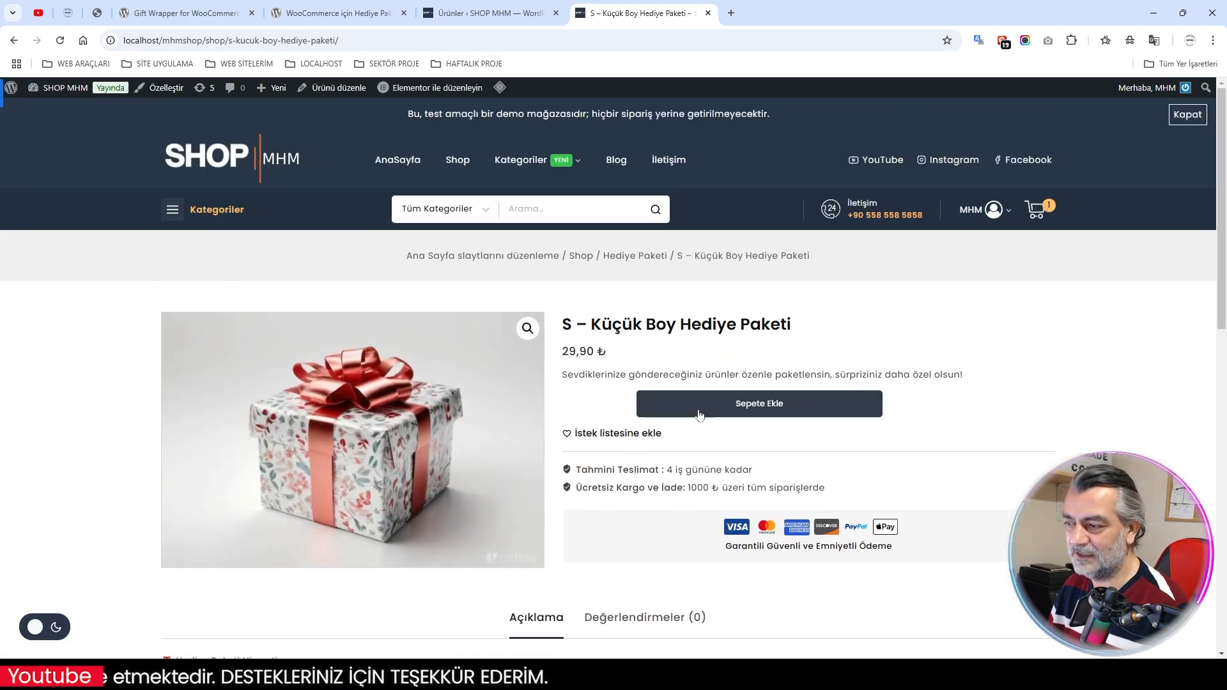
{"action": "left_click", "coordinate": [700, 413]}
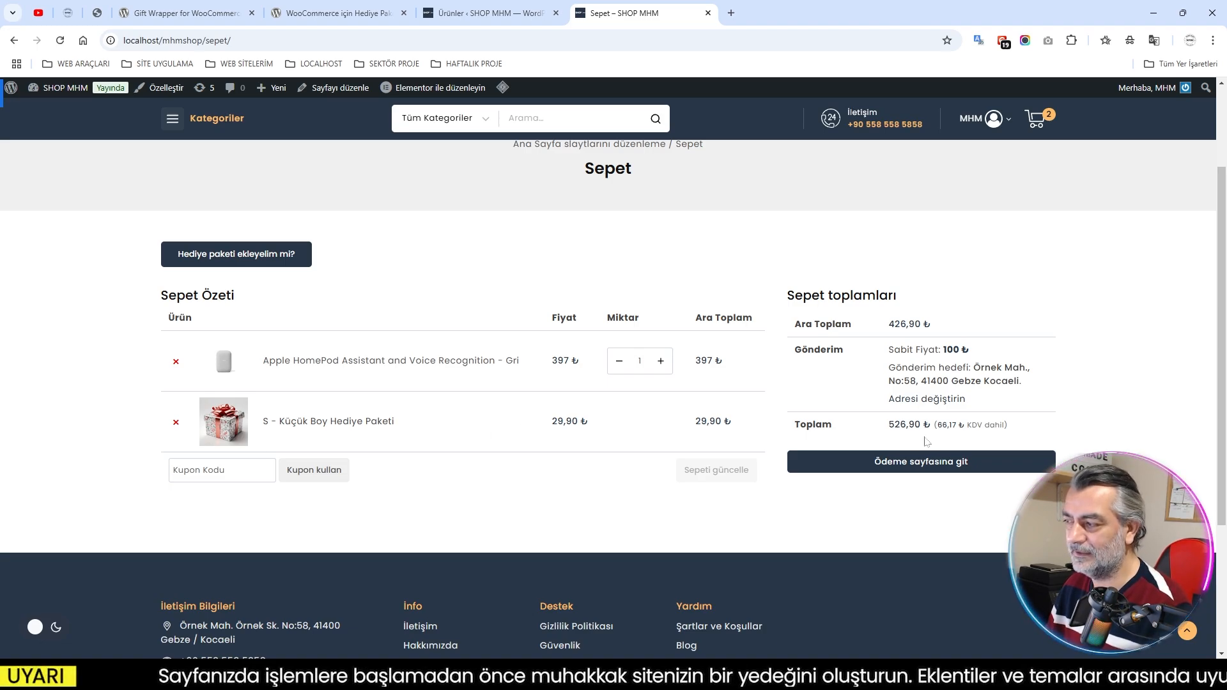
Proceed to checkout to review the order summary, and switch to the store's Ürünler admin page.
{"action": "left_click", "coordinate": [916, 473]}
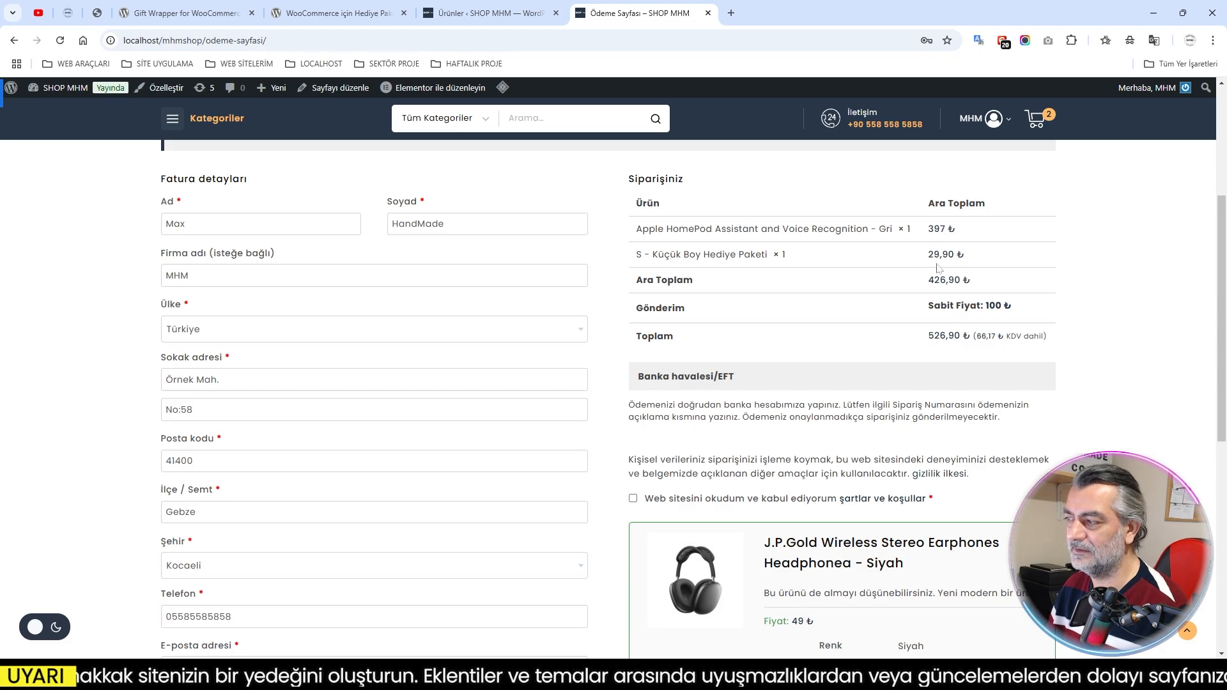
{"action": "scroll", "coordinate": [942, 302], "scroll_direction": "up", "scroll_amount": 1}
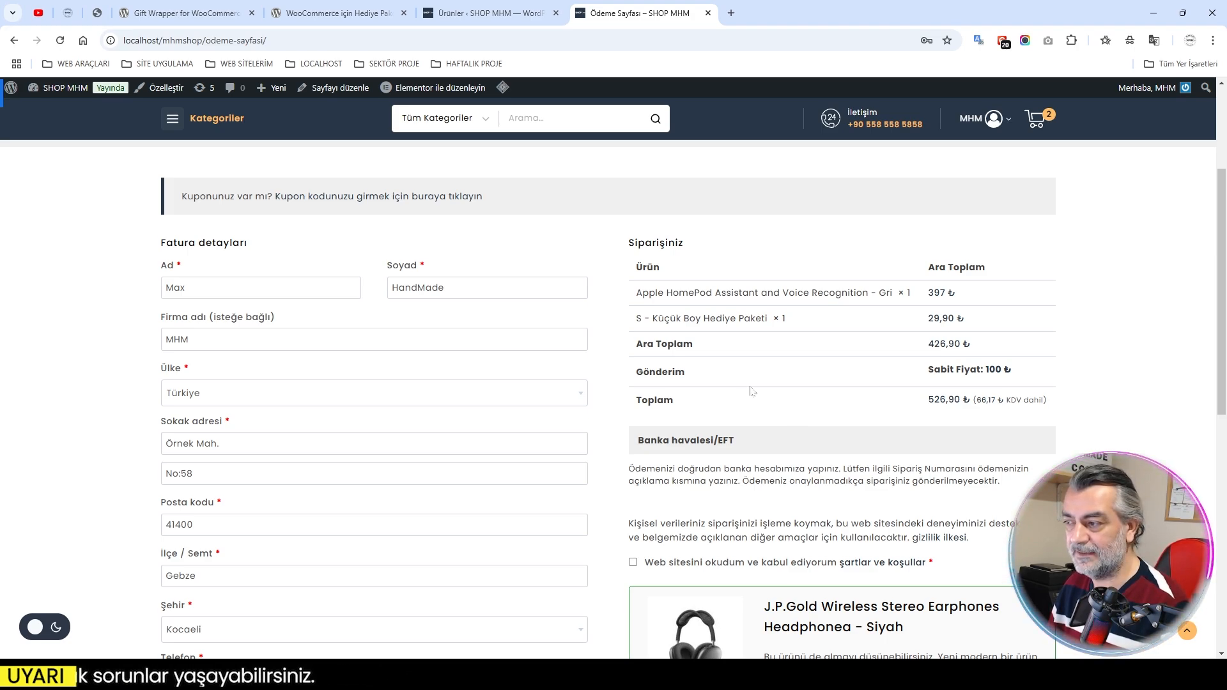
{"action": "left_click", "coordinate": [473, 14]}
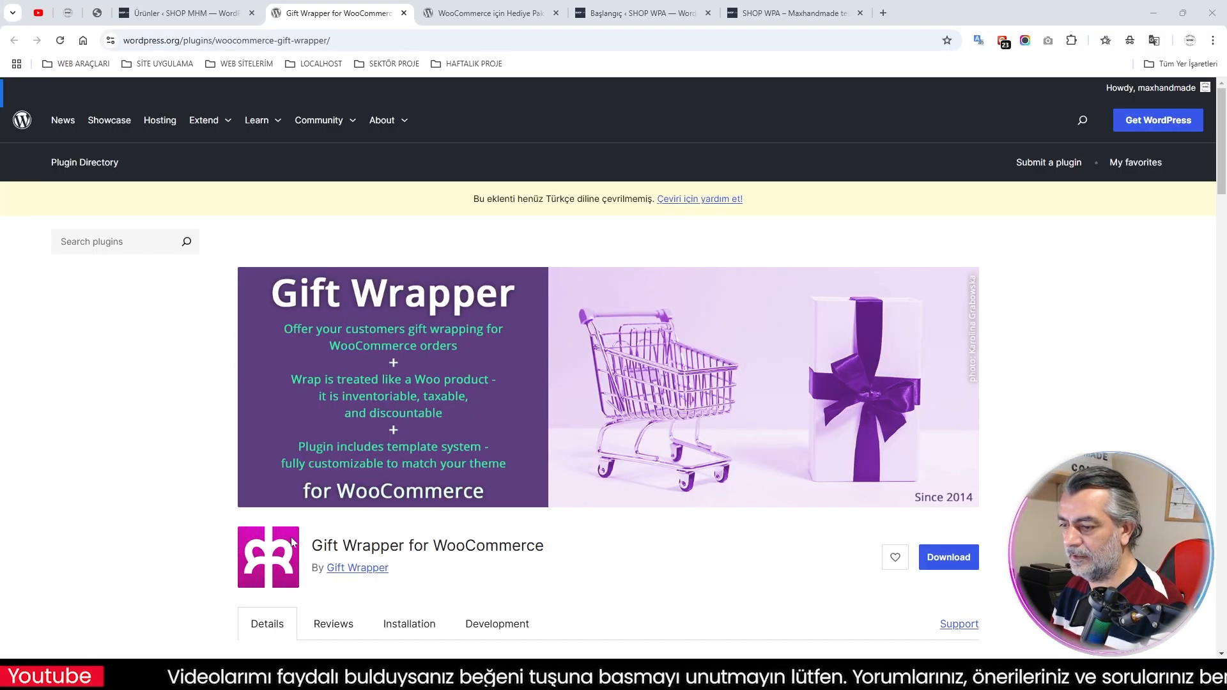
Examine the free and GIFT WRAPPER PLUS features on the plugin's Turkish-translated WordPress.org page.
{"action": "left_click", "coordinate": [486, 13]}
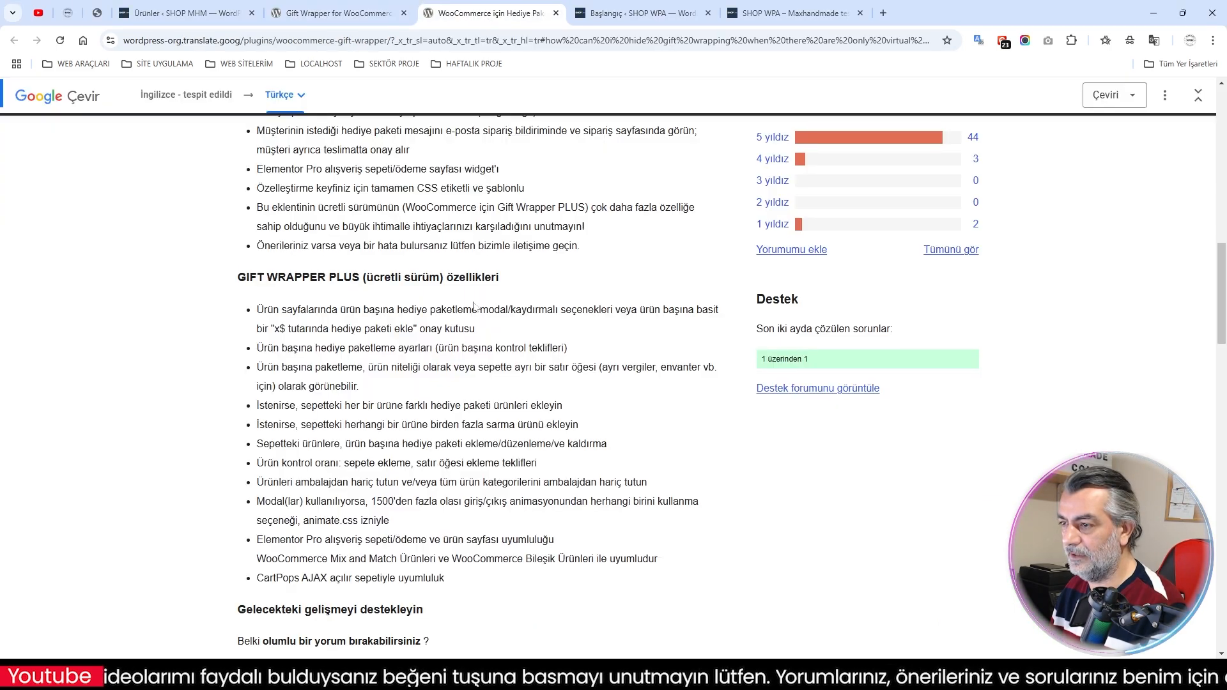
{"action": "scroll", "coordinate": [477, 306], "scroll_direction": "up", "scroll_amount": 6}
{"action": "scroll", "coordinate": [475, 307], "scroll_direction": "up", "scroll_amount": 4}
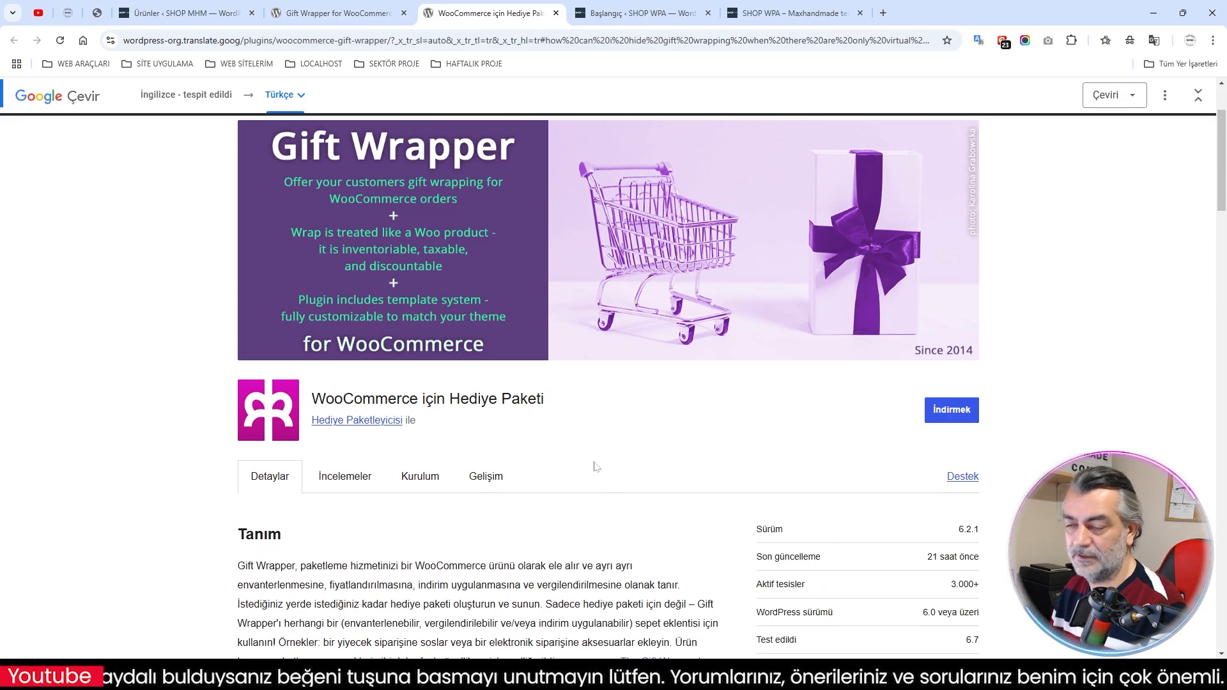
{"action": "scroll", "coordinate": [594, 467], "scroll_direction": "down", "scroll_amount": 8}
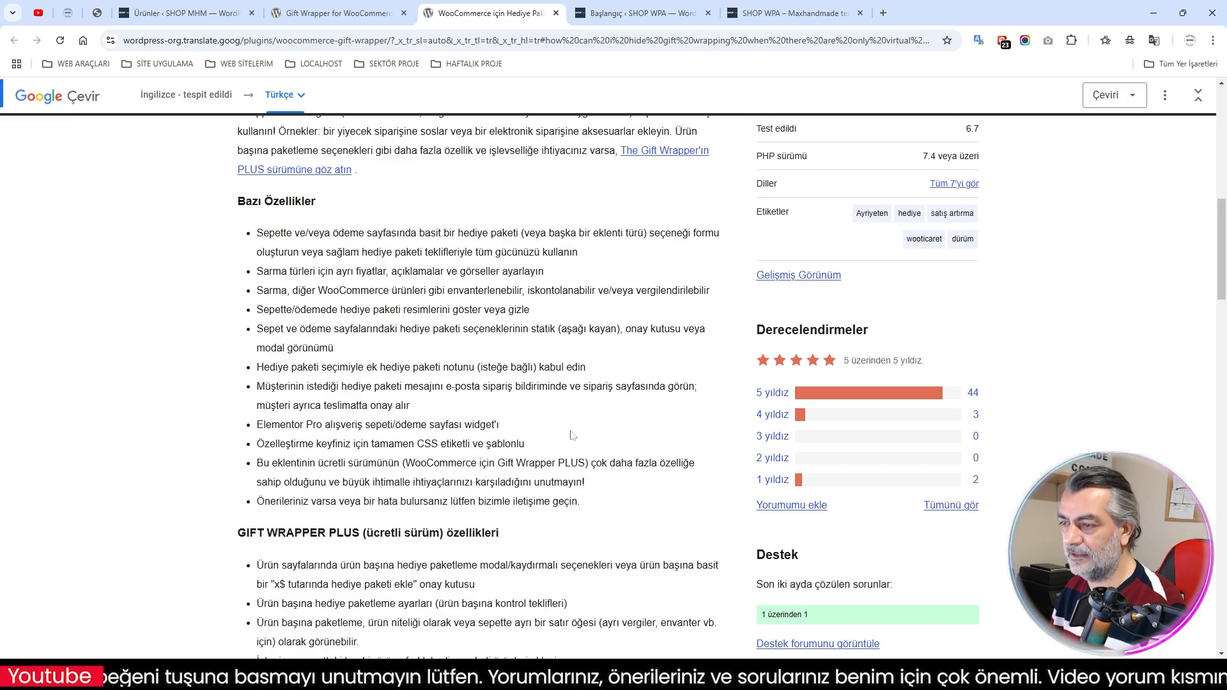
{"action": "scroll", "coordinate": [571, 434], "scroll_direction": "down", "scroll_amount": 4}
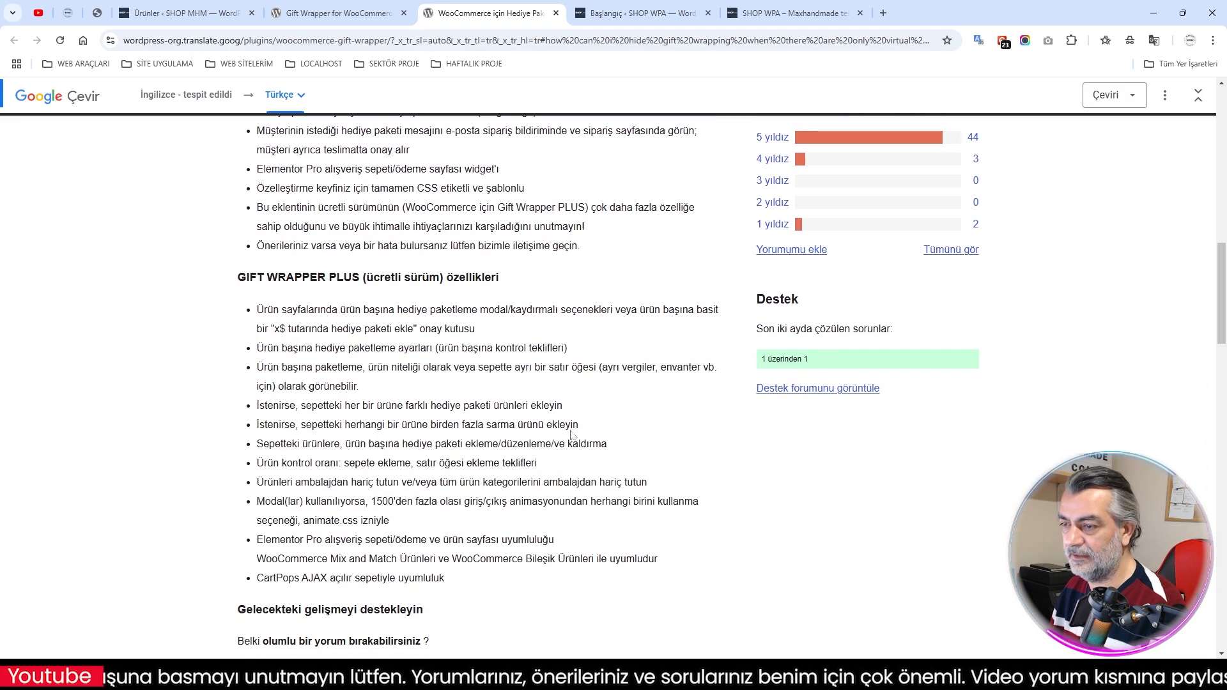
{"action": "left_click_drag", "start_coordinate": [238, 276], "coordinate": [517, 577]}
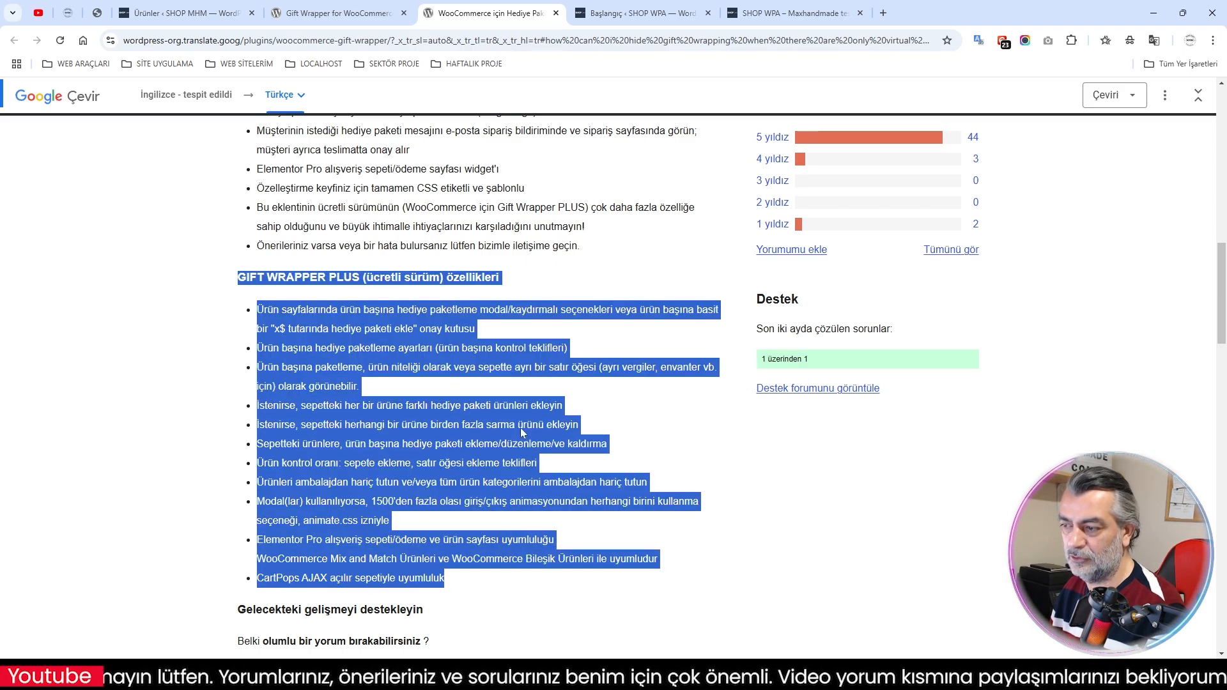
{"action": "left_click", "coordinate": [673, 426]}
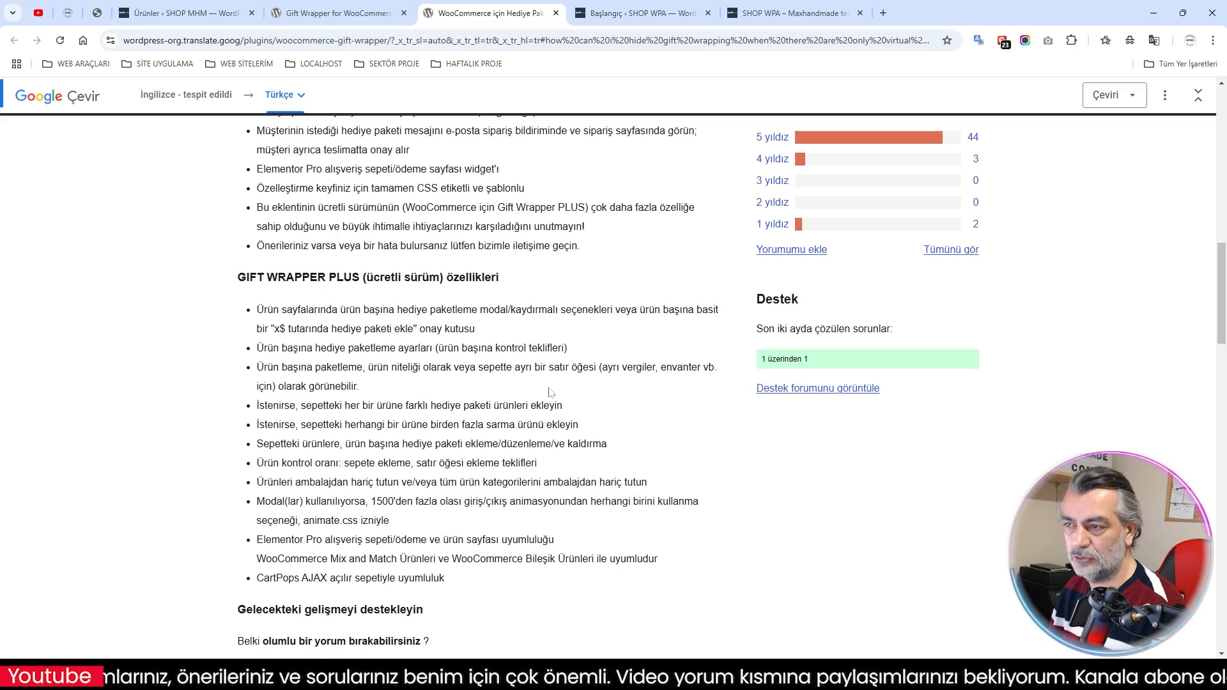
{"action": "scroll", "coordinate": [535, 389], "scroll_direction": "up", "scroll_amount": 1}
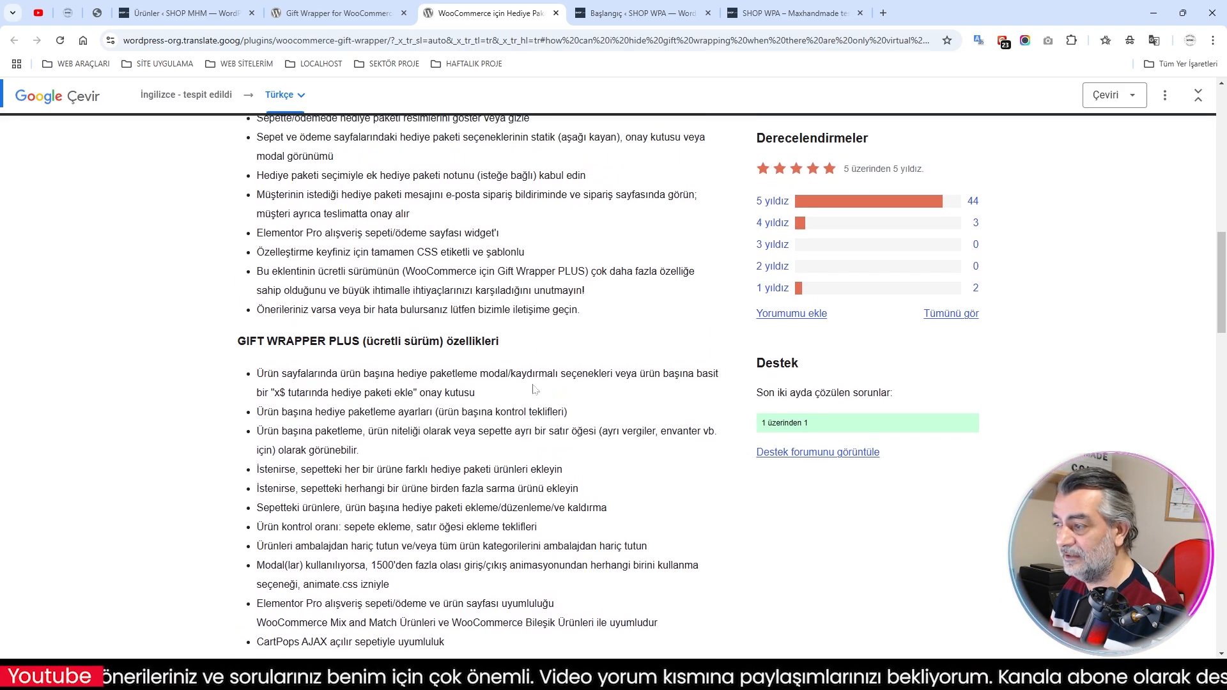
{"action": "scroll", "coordinate": [535, 390], "scroll_direction": "up", "scroll_amount": 10}
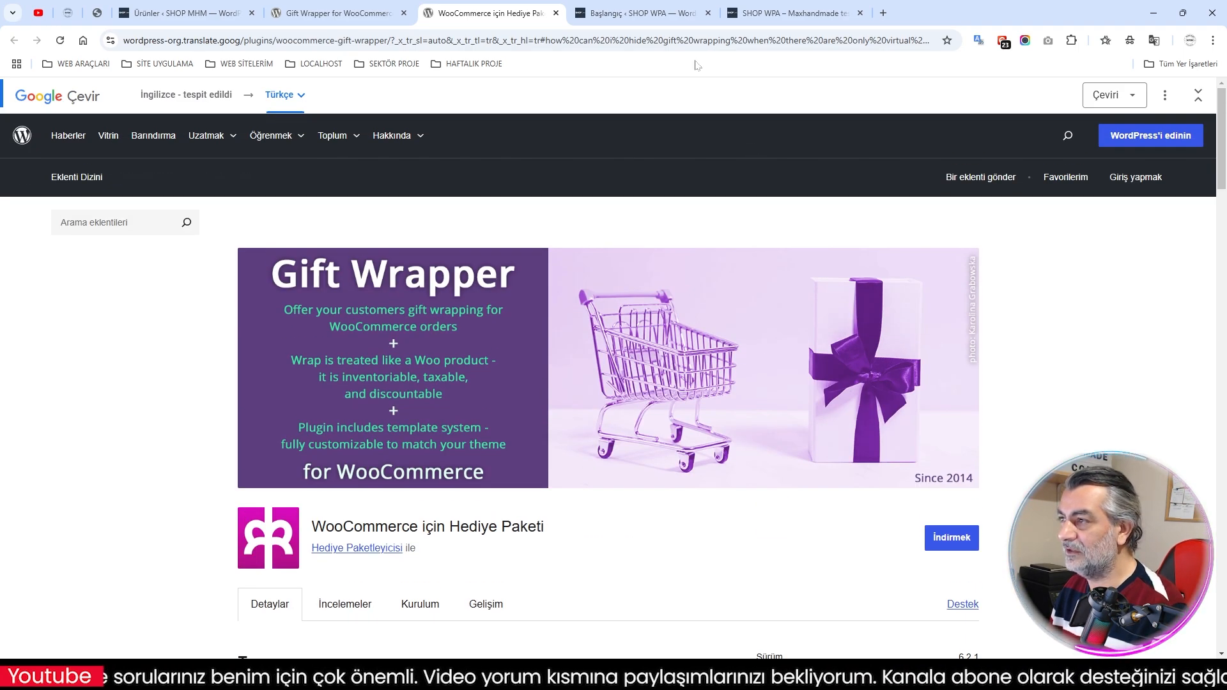
View the SHOP WPA storefront and its address, and switch to that site's WordPress dashboard.
{"action": "left_click", "coordinate": [793, 12]}
{"action": "left_click", "coordinate": [198, 40]}
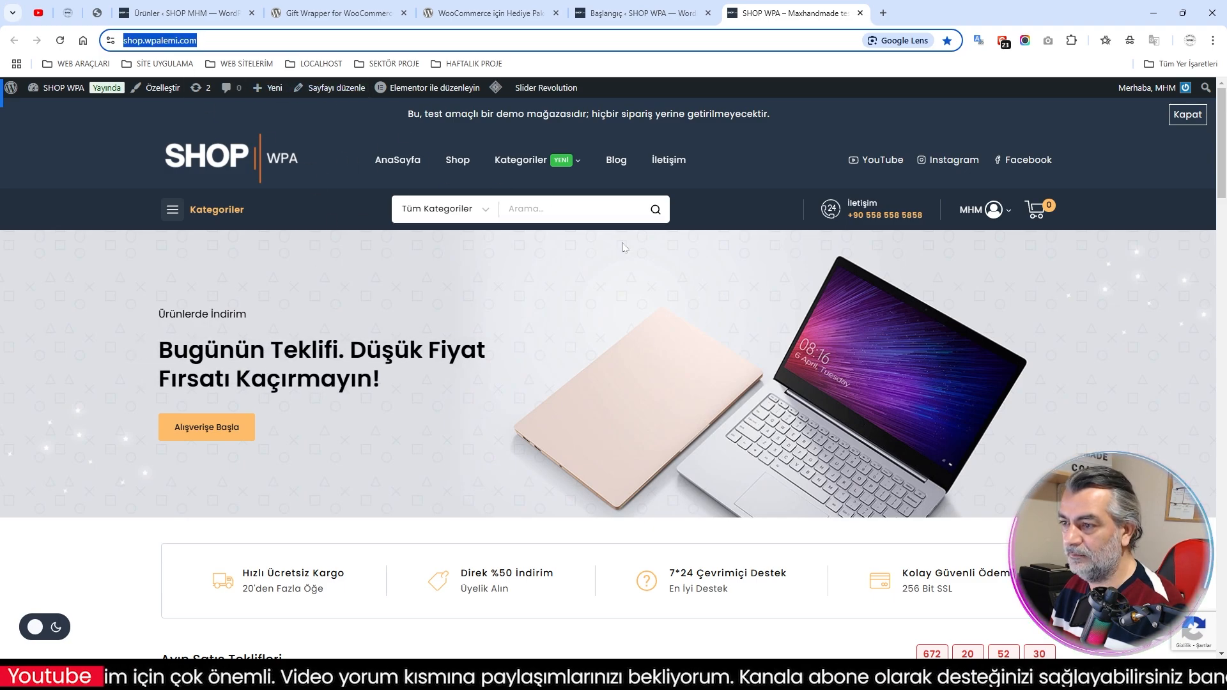
{"action": "left_click", "coordinate": [631, 14]}
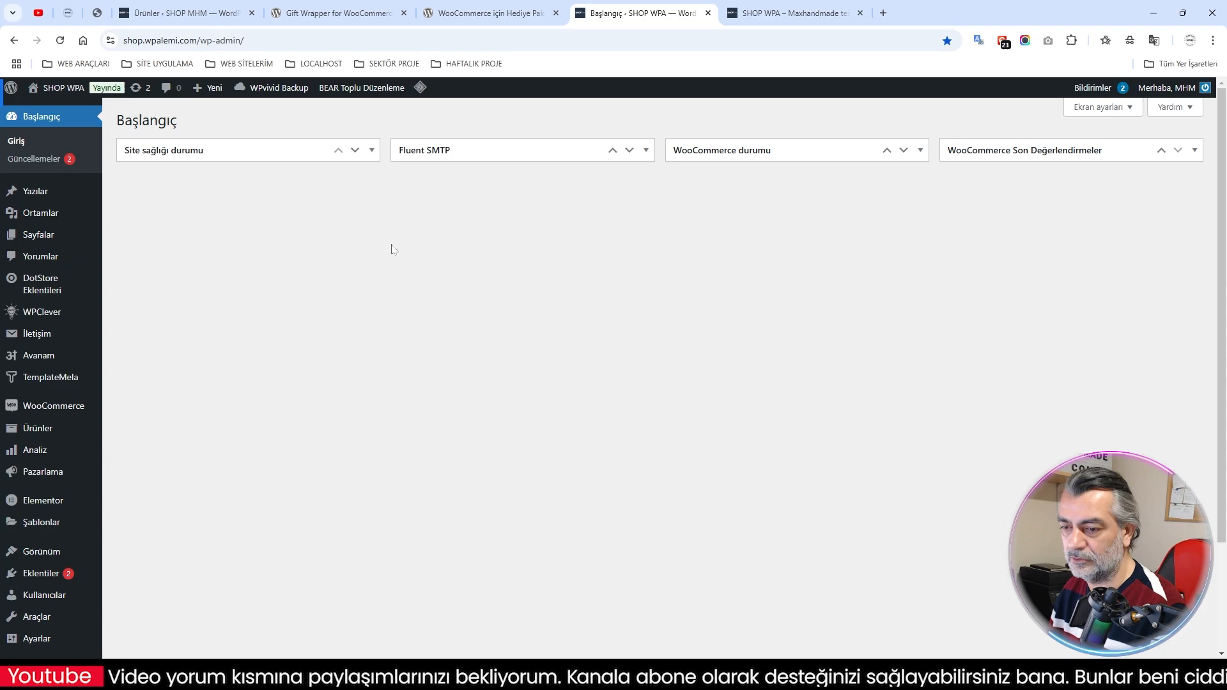
Search for new plugins with "gift" and install Gift Wrapper for WooCommerce.
{"action": "mouse_move", "coordinate": [45, 573]}
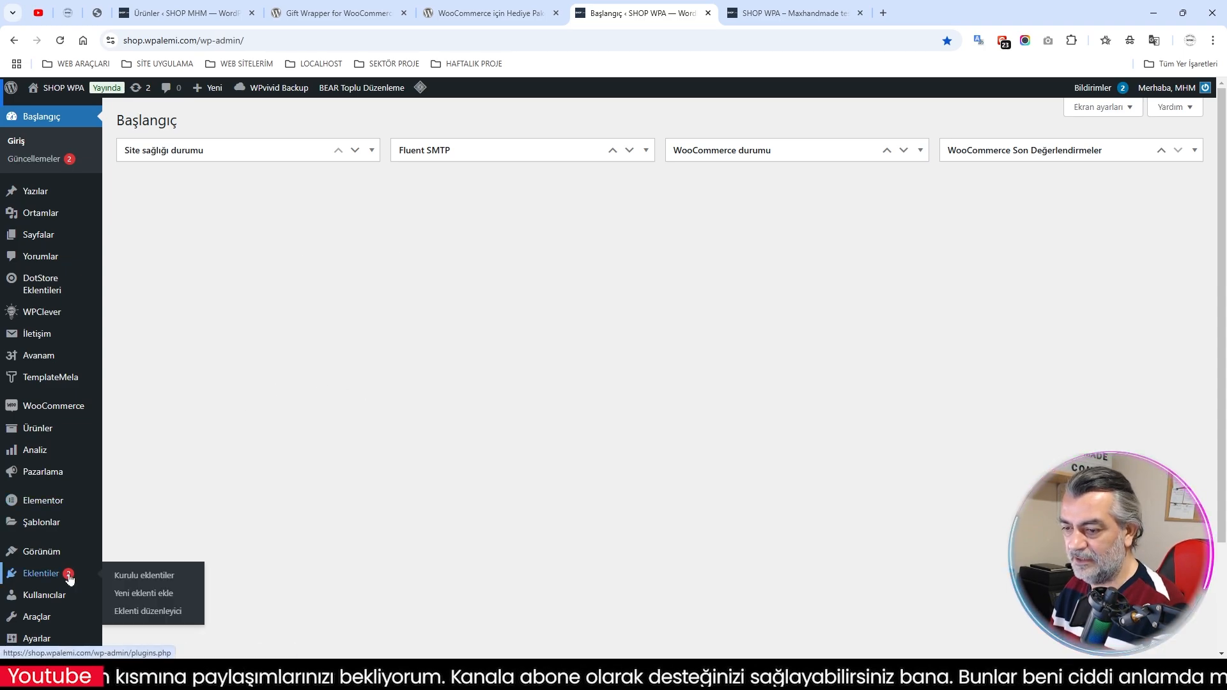
{"action": "left_click", "coordinate": [144, 599]}
{"action": "type", "text": "gif"}
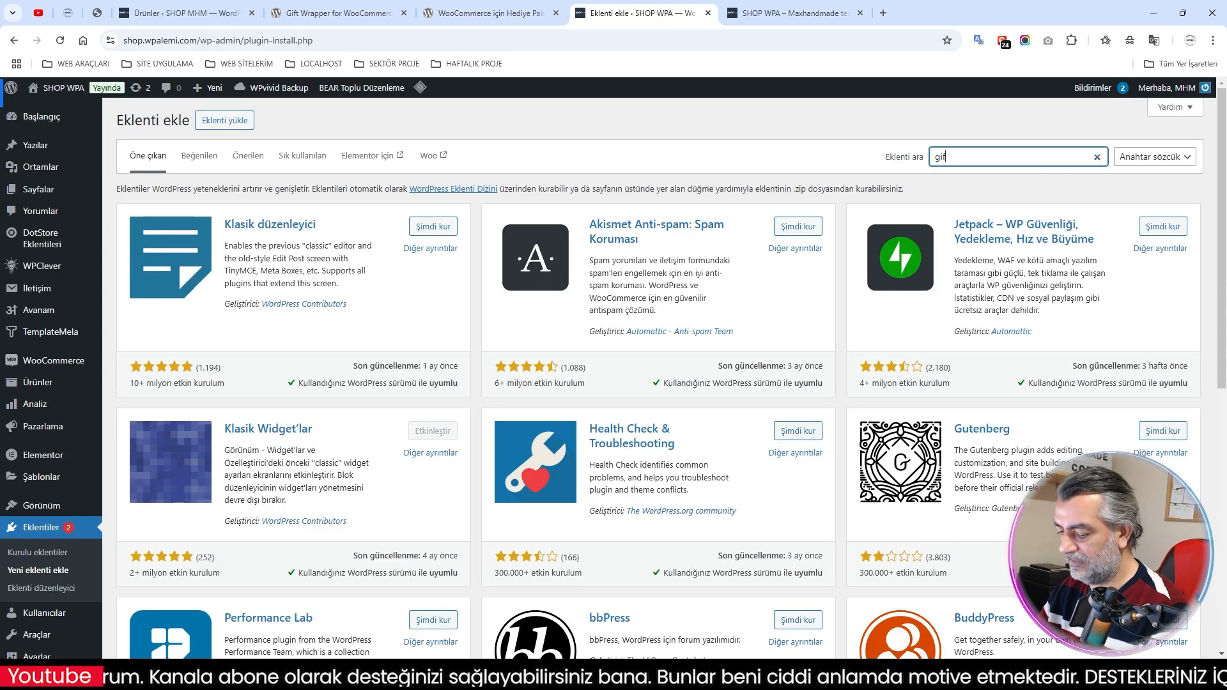
{"action": "type", "text": "t"}
{"action": "scroll", "coordinate": [432, 292], "scroll_direction": "down", "scroll_amount": 3}
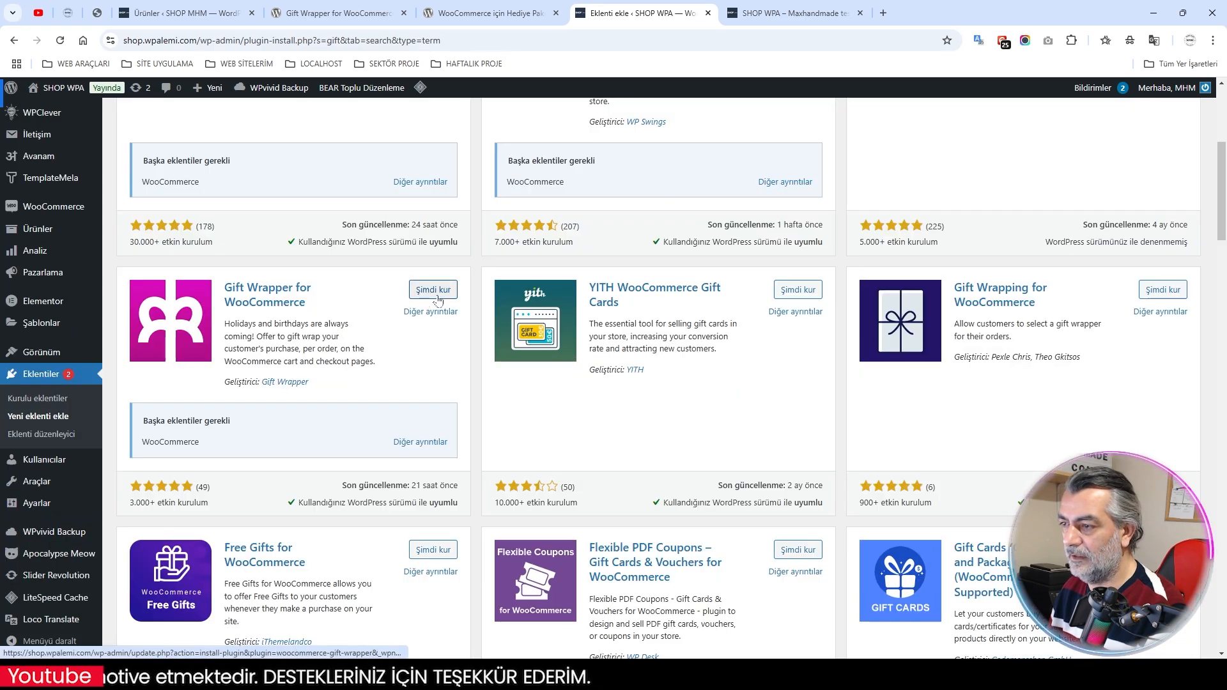
{"action": "left_click", "coordinate": [432, 289]}
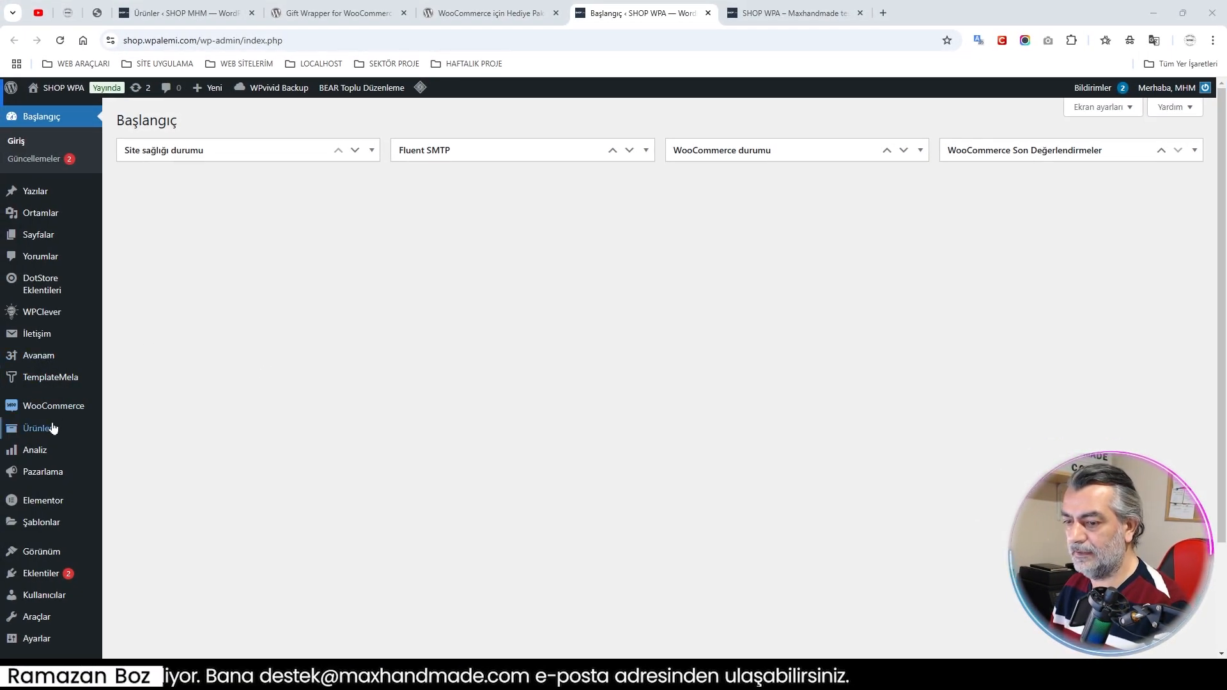
Open the Gift Wrapper plugin's translations in Loco Translate and create its translation template.
{"action": "scroll", "coordinate": [49, 430], "scroll_direction": "down", "scroll_amount": 3}
{"action": "mouse_move", "coordinate": [56, 626]}
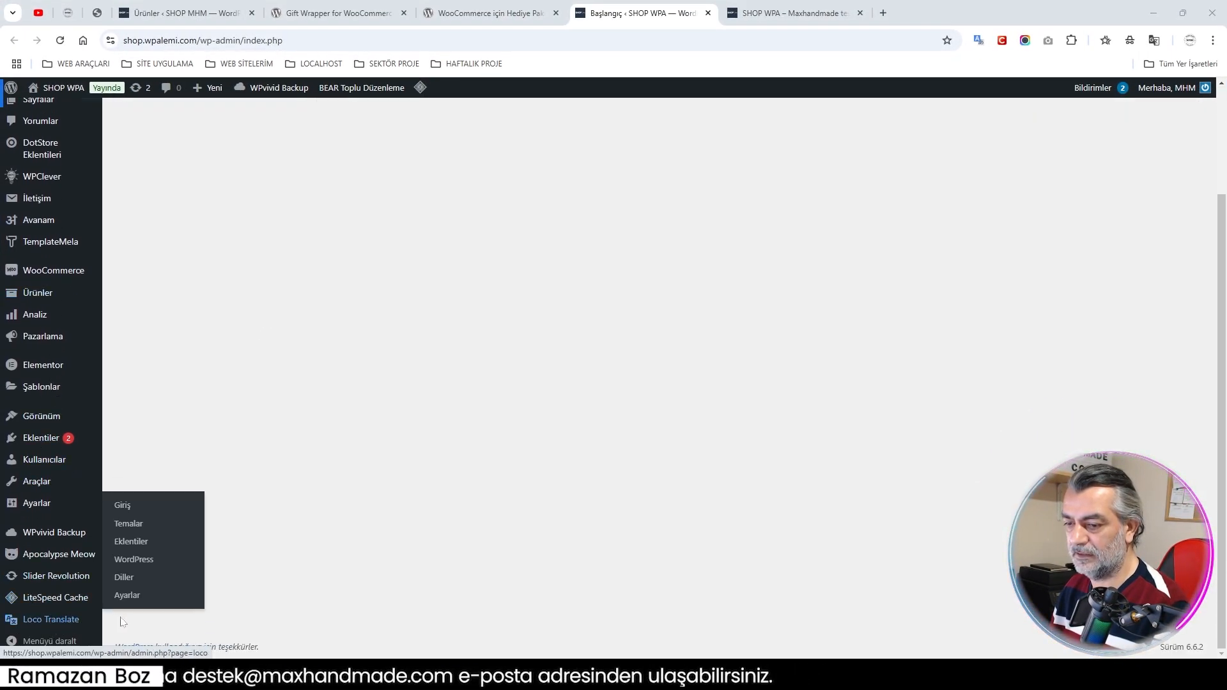
{"action": "left_click", "coordinate": [132, 544]}
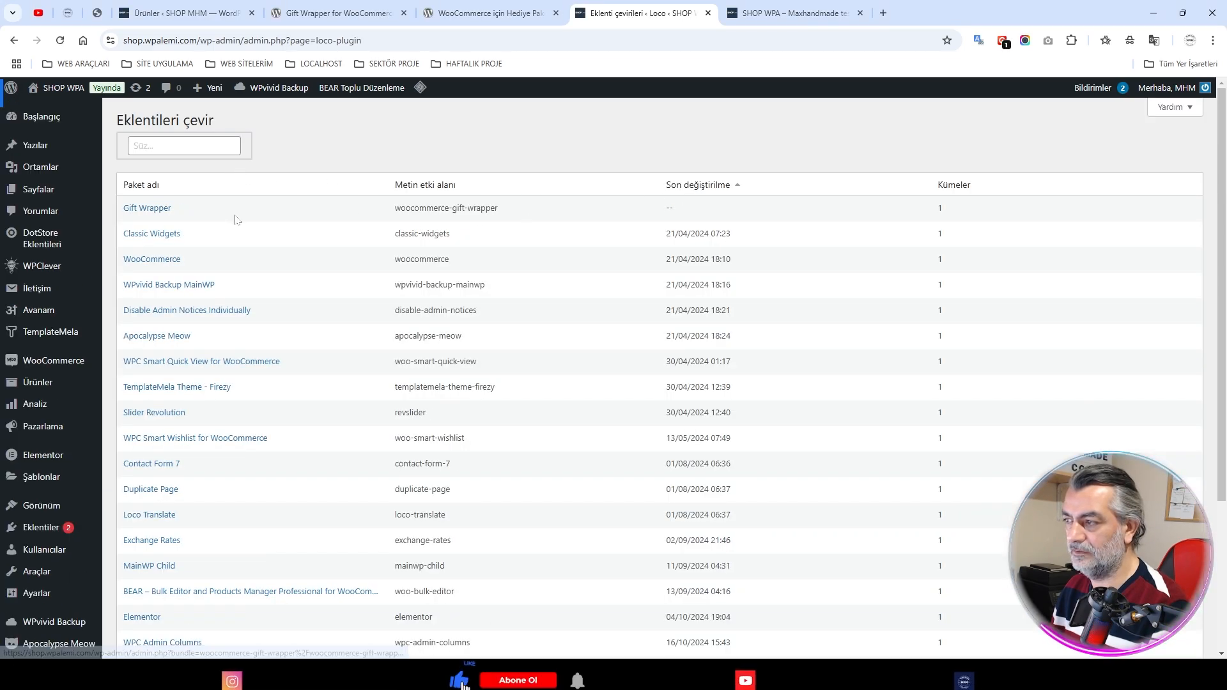
{"action": "left_click", "coordinate": [148, 208]}
{"action": "scroll", "coordinate": [253, 545], "scroll_direction": "down", "scroll_amount": 2}
{"action": "scroll", "coordinate": [254, 545], "scroll_direction": "up", "scroll_amount": 3}
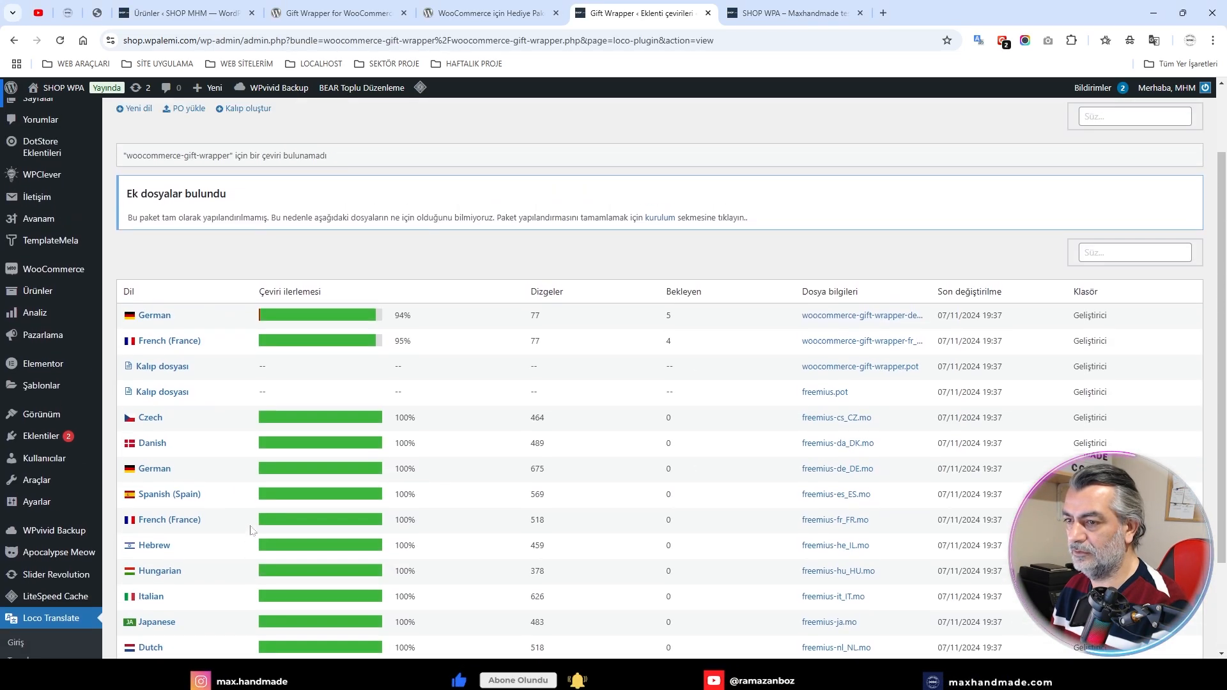
{"action": "left_click", "coordinate": [247, 202]}
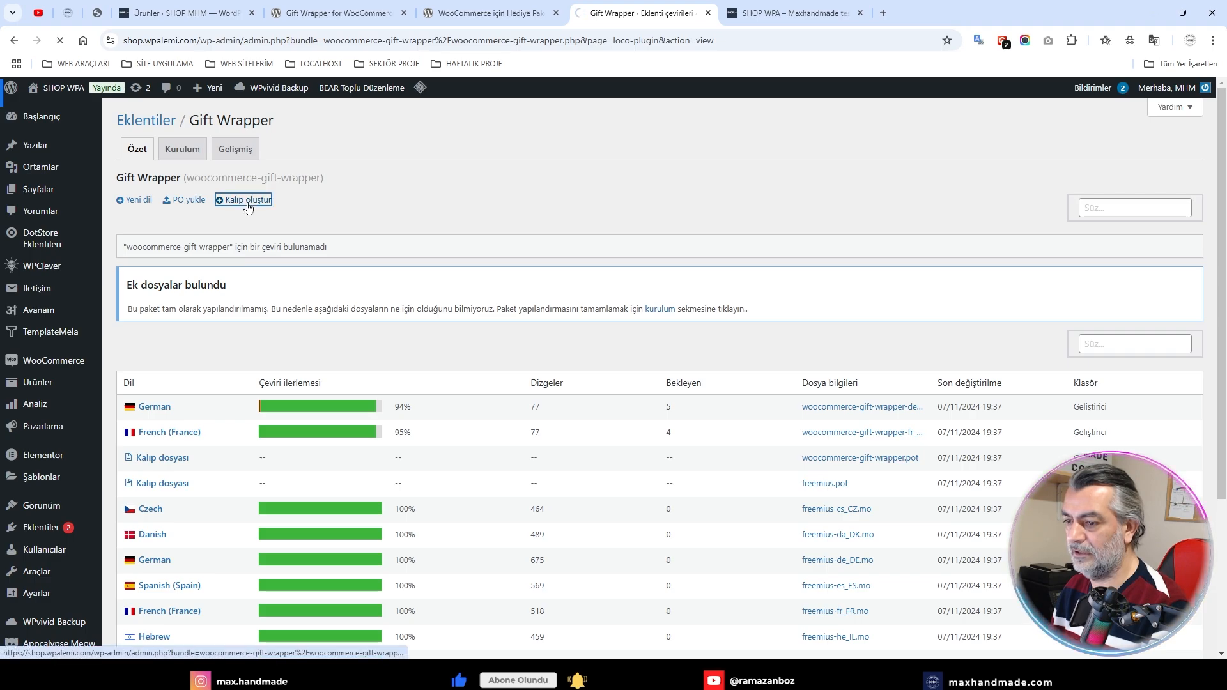
{"action": "left_click", "coordinate": [186, 237]}
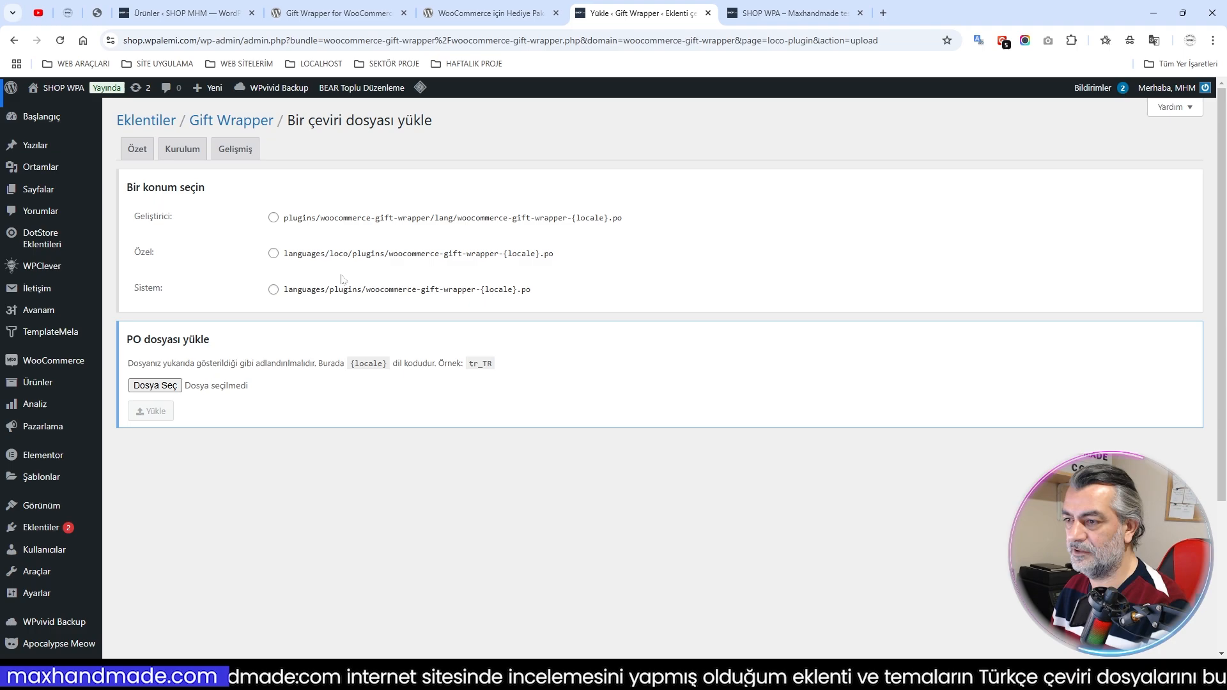
Upload the Turkish file woocommerce-gift-wrapper-tr_TR.po to the Özel location, synchronise it and return to the Gift Wrapper overview.
{"action": "left_click", "coordinate": [275, 256]}
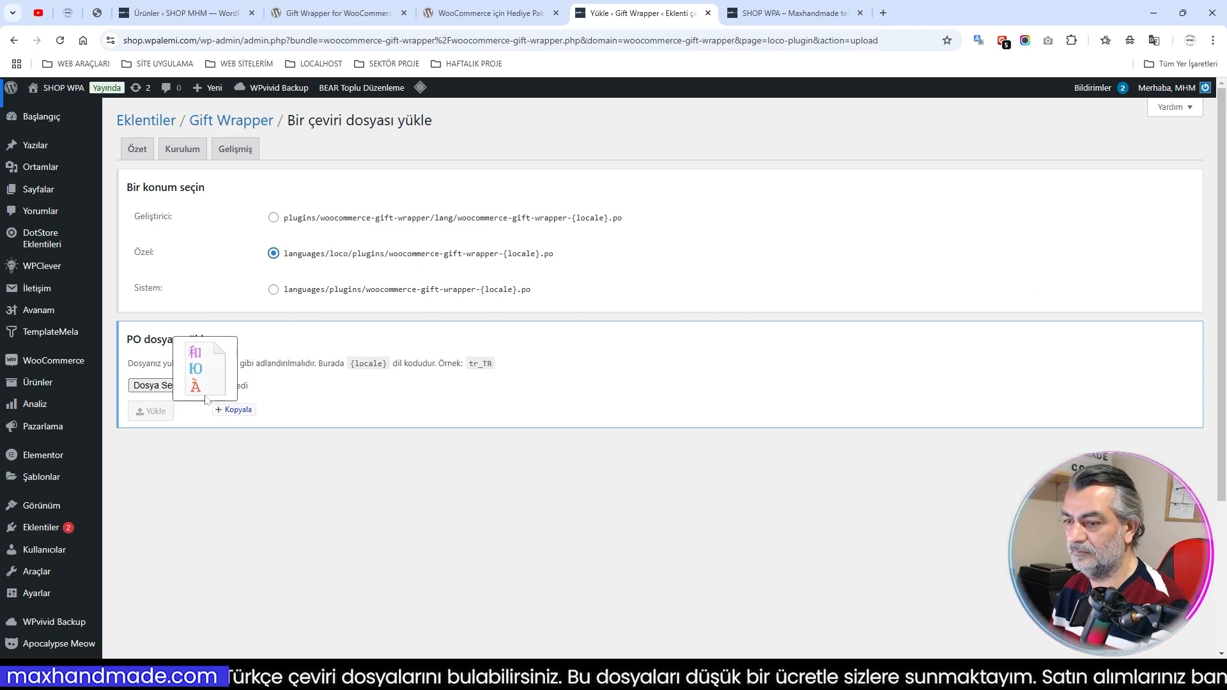
{"action": "left_click_drag", "start_coordinate": [205, 392], "coordinate": [198, 387]}
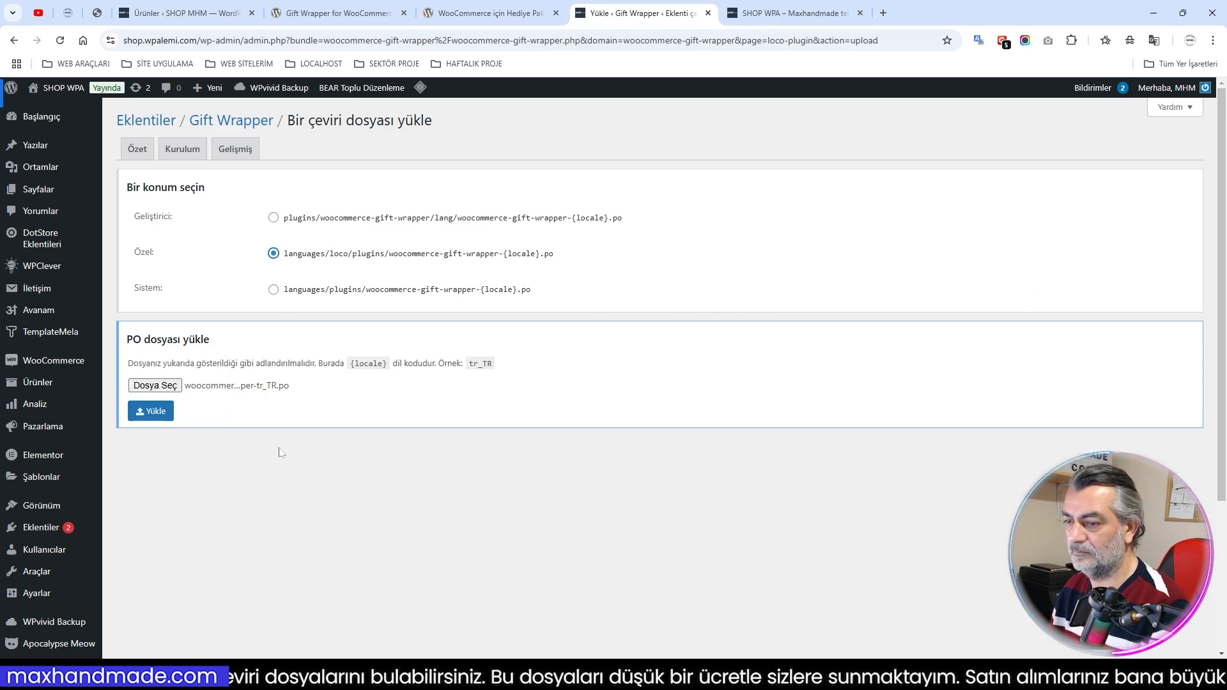
{"action": "left_click", "coordinate": [153, 411]}
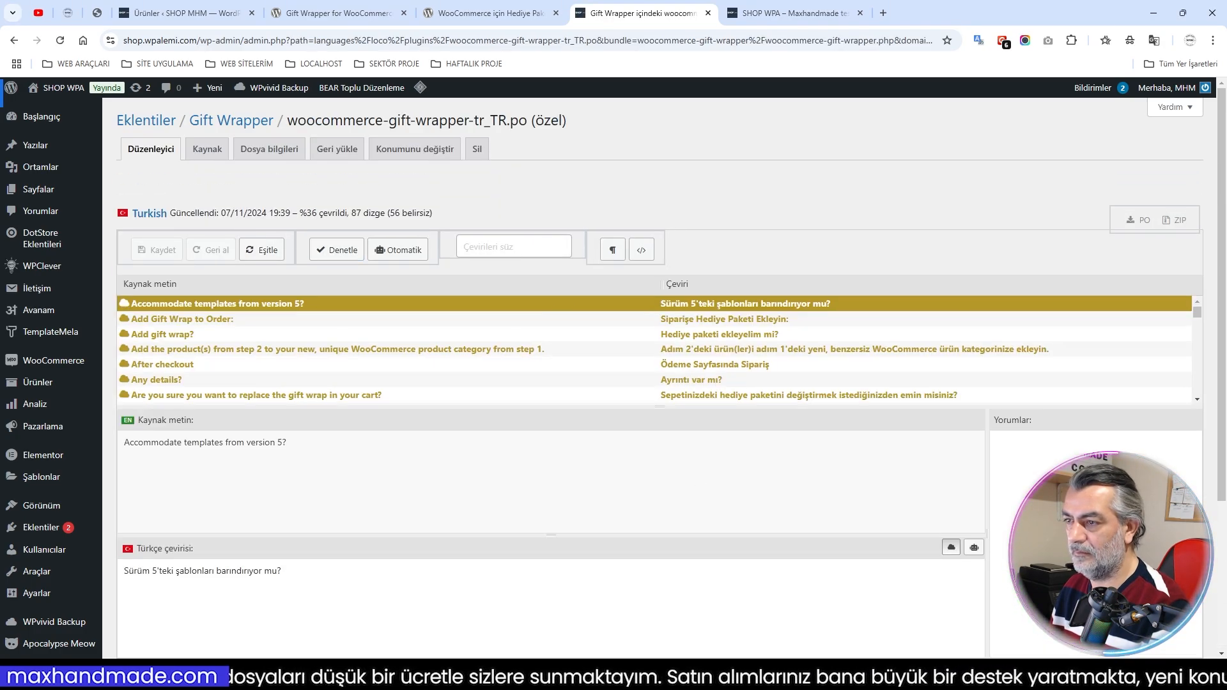
{"action": "left_click", "coordinate": [262, 250]}
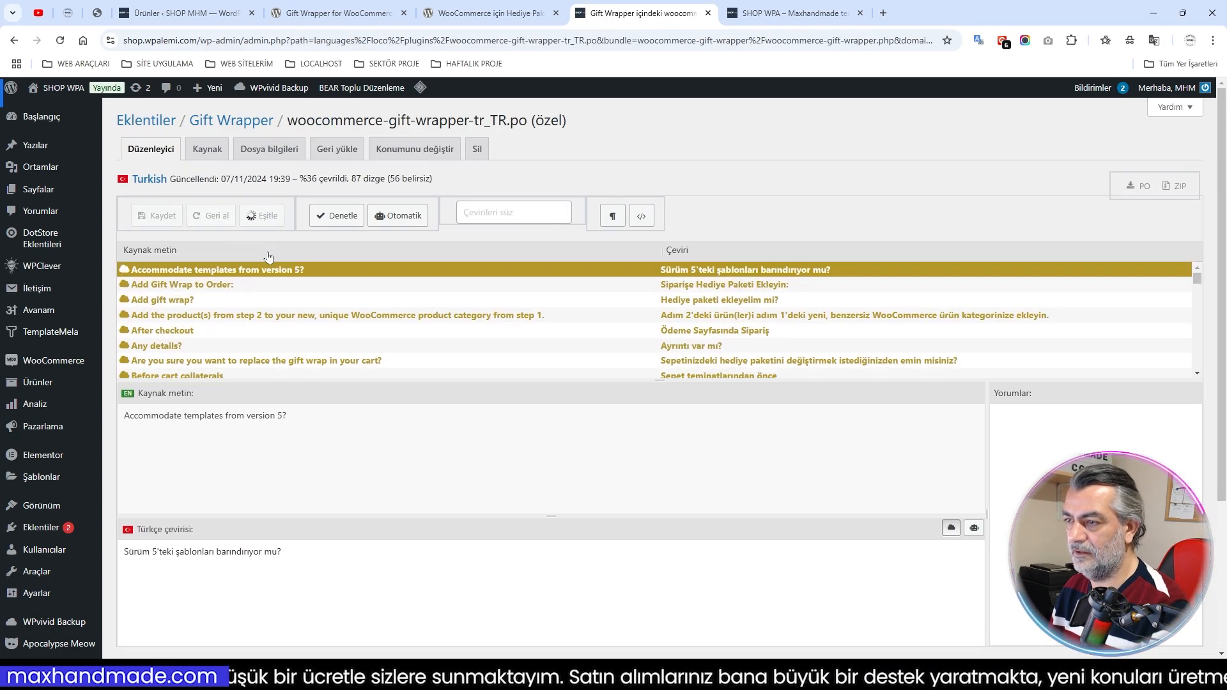
{"action": "left_click", "coordinate": [231, 120]}
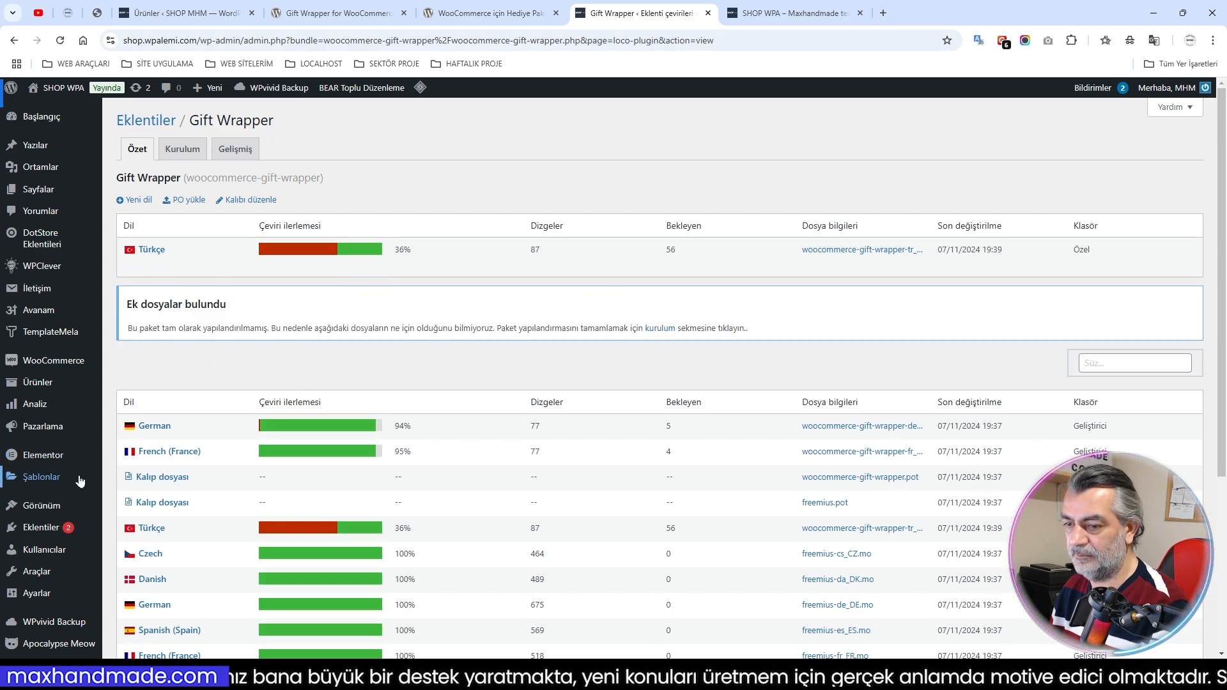
Open the Gift Wrapper general settings within the WooCommerce settings.
{"action": "mouse_move", "coordinate": [79, 479]}
{"action": "mouse_move", "coordinate": [70, 364]}
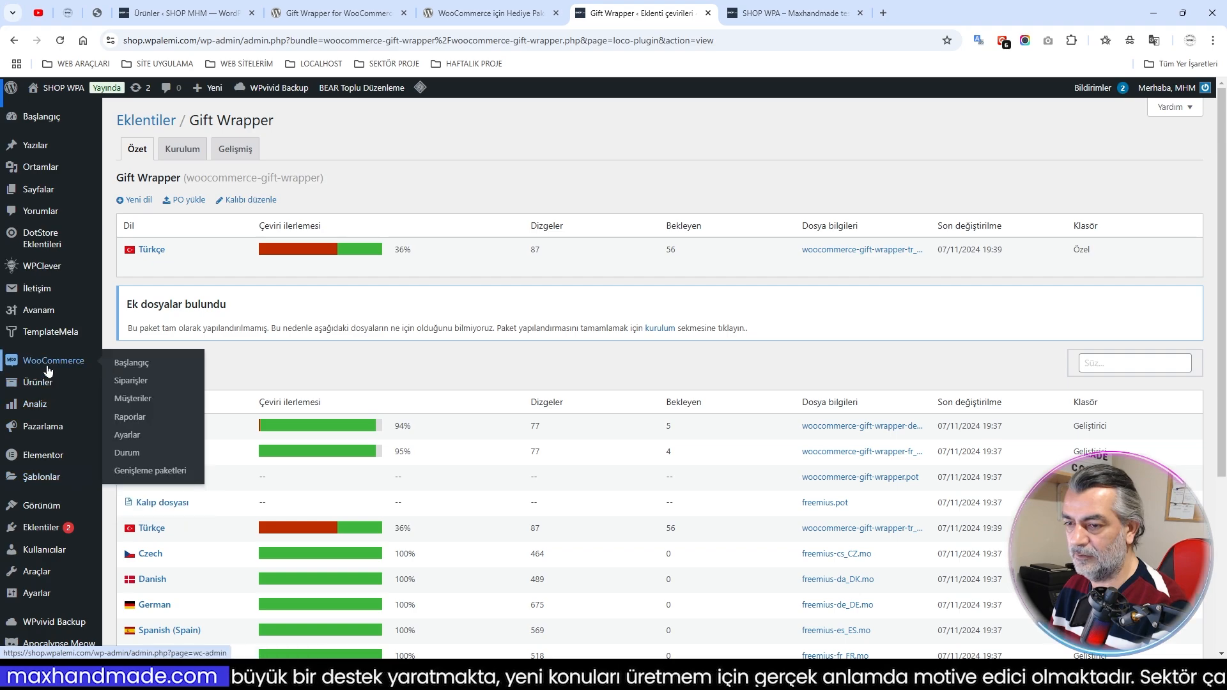
{"action": "left_click", "coordinate": [130, 436]}
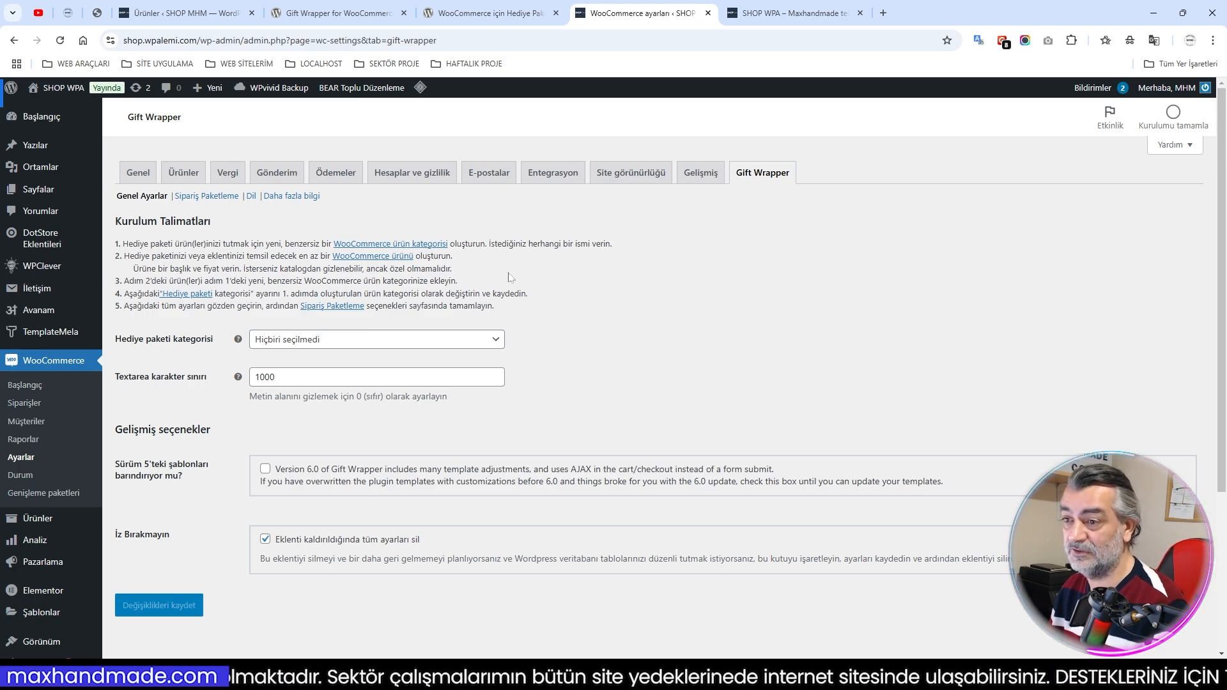
Add a new product category named "Hediye Paketi" to the store's product categories.
{"action": "triple_click", "coordinate": [555, 244]}
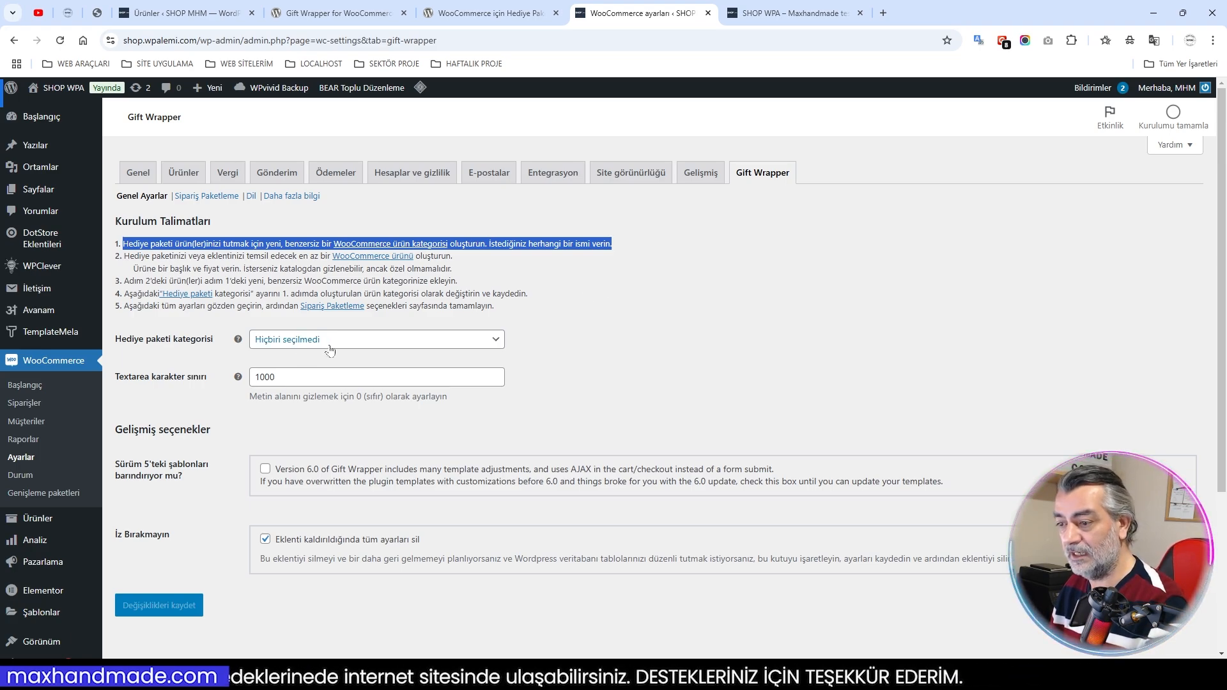
{"action": "mouse_move", "coordinate": [64, 528]}
{"action": "left_click", "coordinate": [133, 538]}
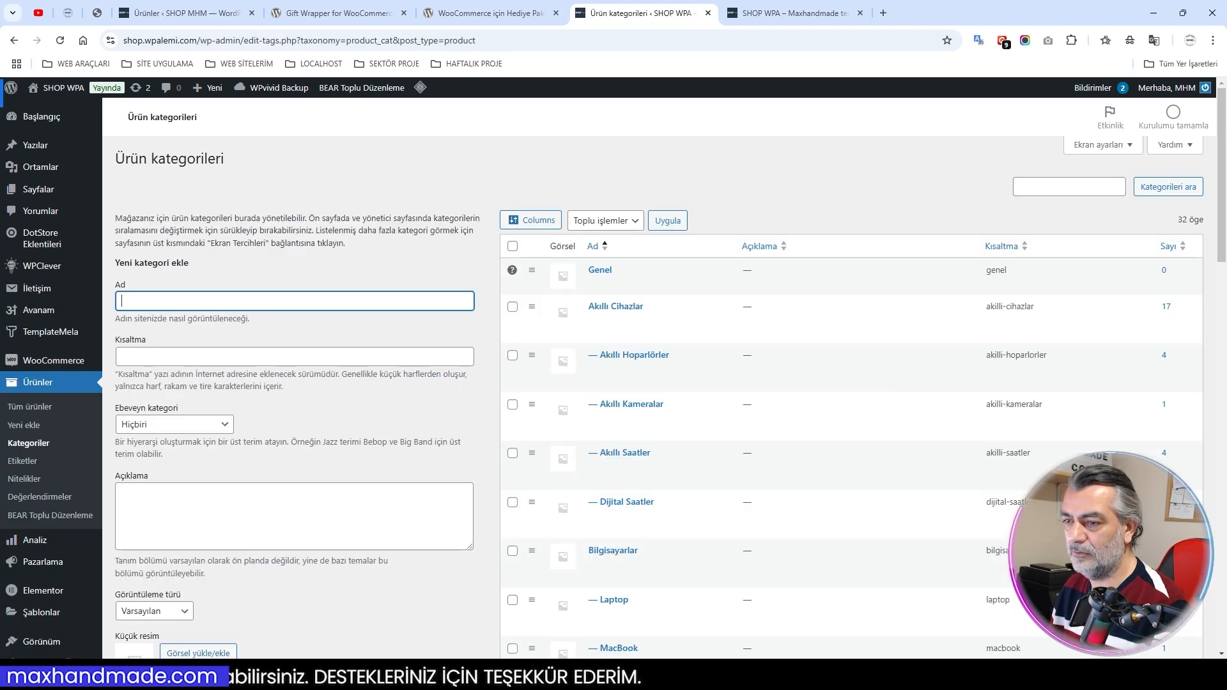
{"action": "type", "text": "Hediye Paketi"}
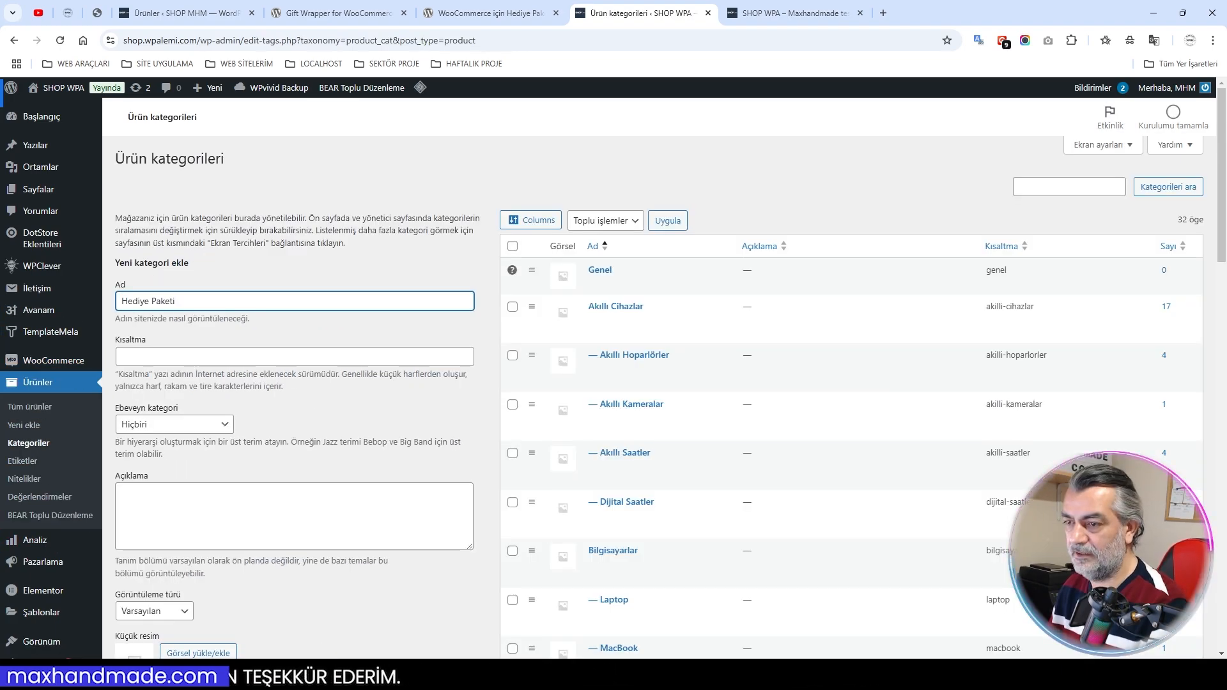
{"action": "scroll", "coordinate": [163, 646], "scroll_direction": "down", "scroll_amount": 1}
{"action": "left_click", "coordinate": [163, 646]}
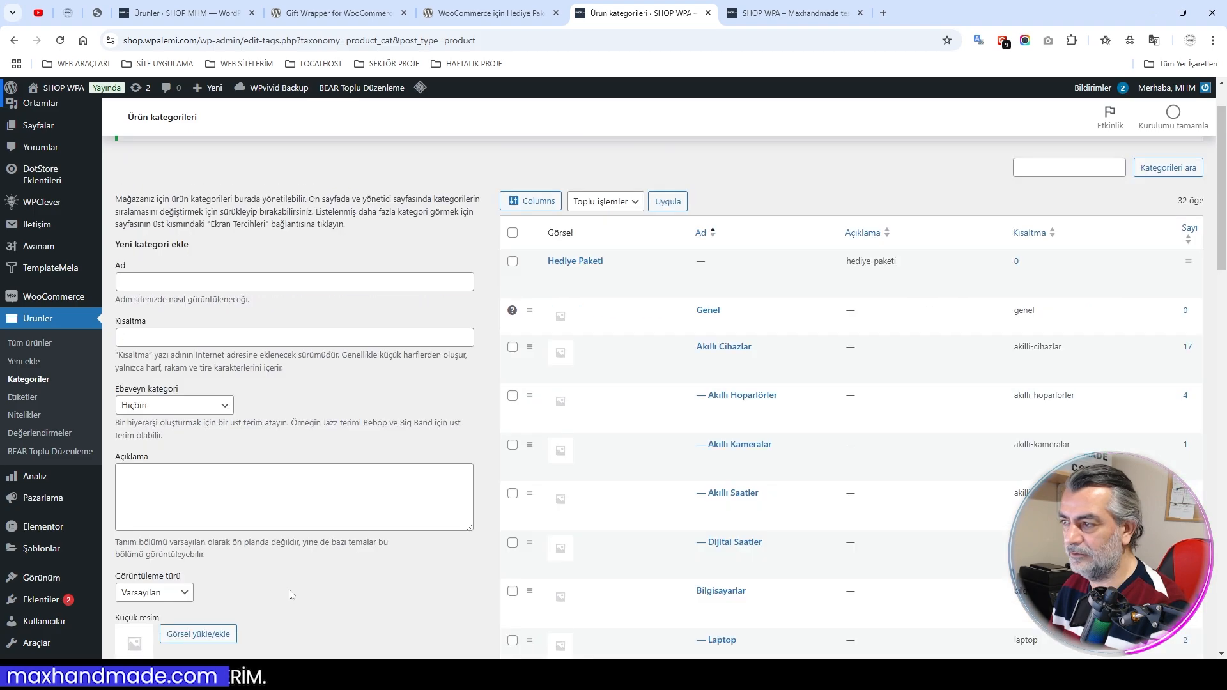
Start a new product titled "Hediye Paketi" and paste the copied gift package text into its product description.
{"action": "left_click", "coordinate": [30, 344]}
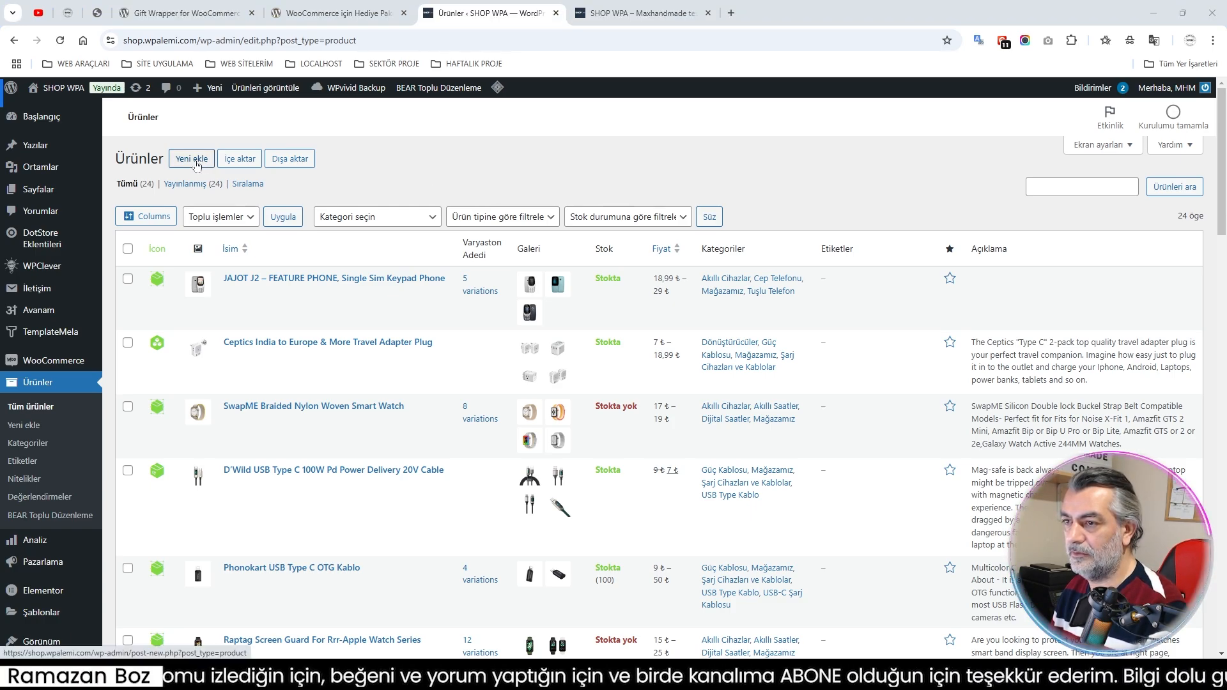
{"action": "left_click", "coordinate": [192, 159]}
{"action": "type", "text": "Hediye Paketi"}
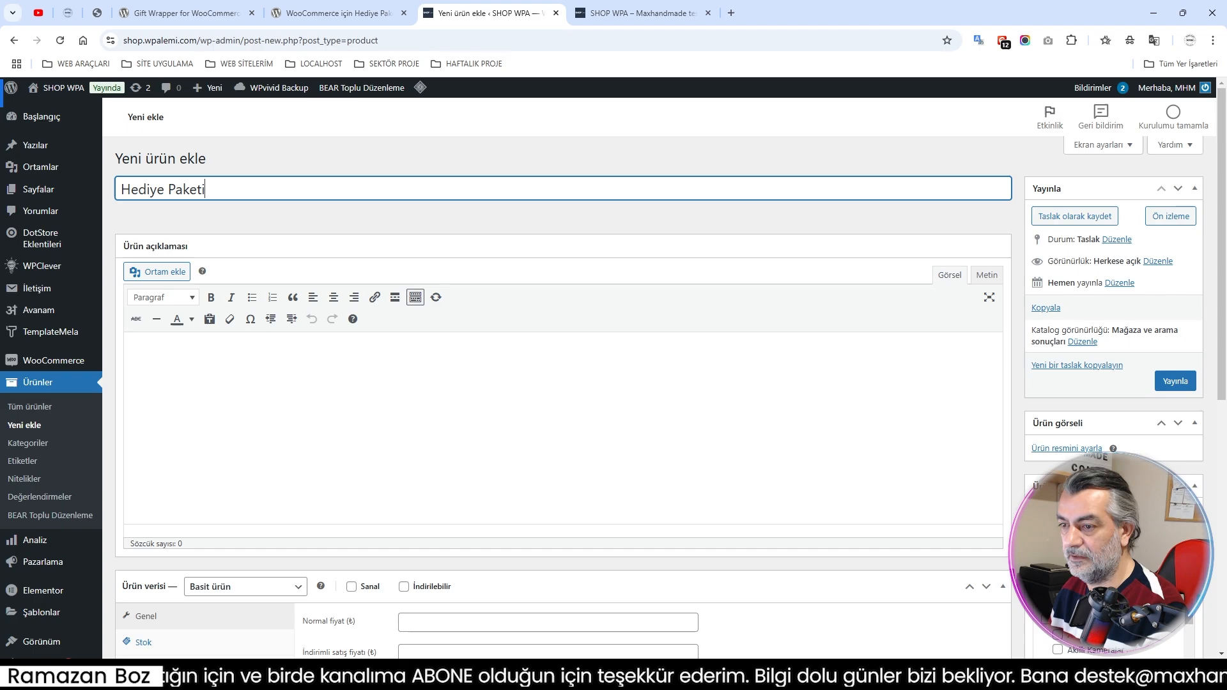
{"action": "key", "text": "Tab"}
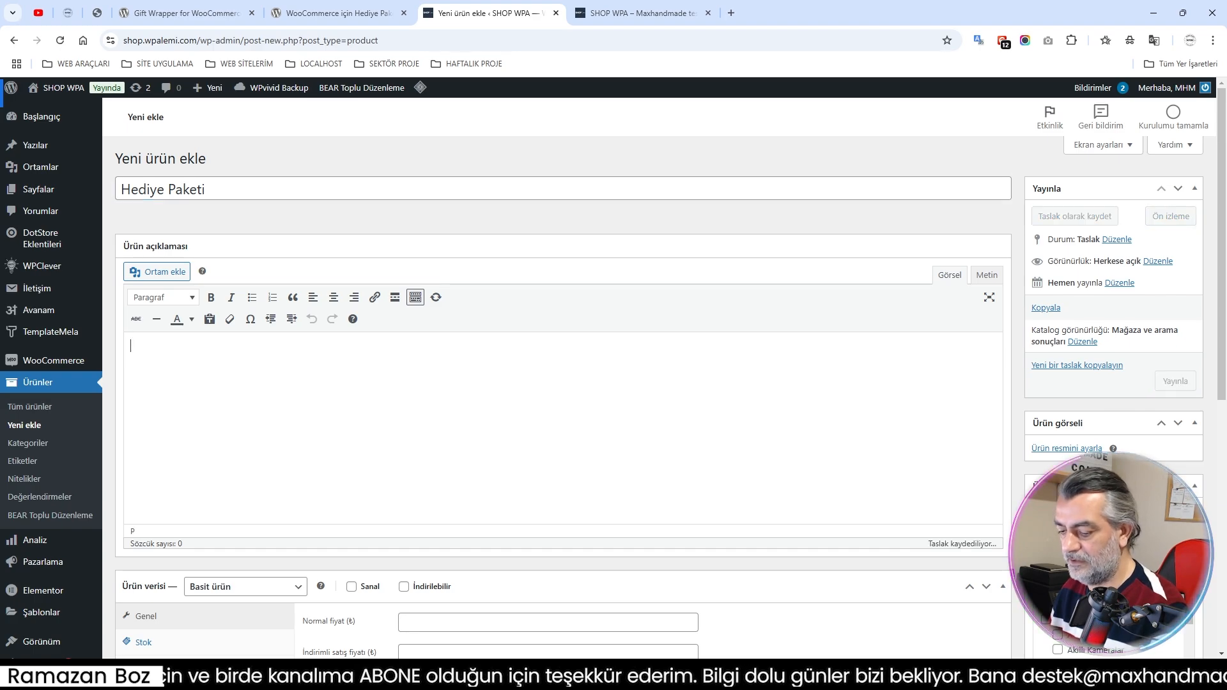
{"action": "key", "text": "ctrl+v"}
{"action": "scroll", "coordinate": [563, 409], "scroll_direction": "up", "scroll_amount": 5}
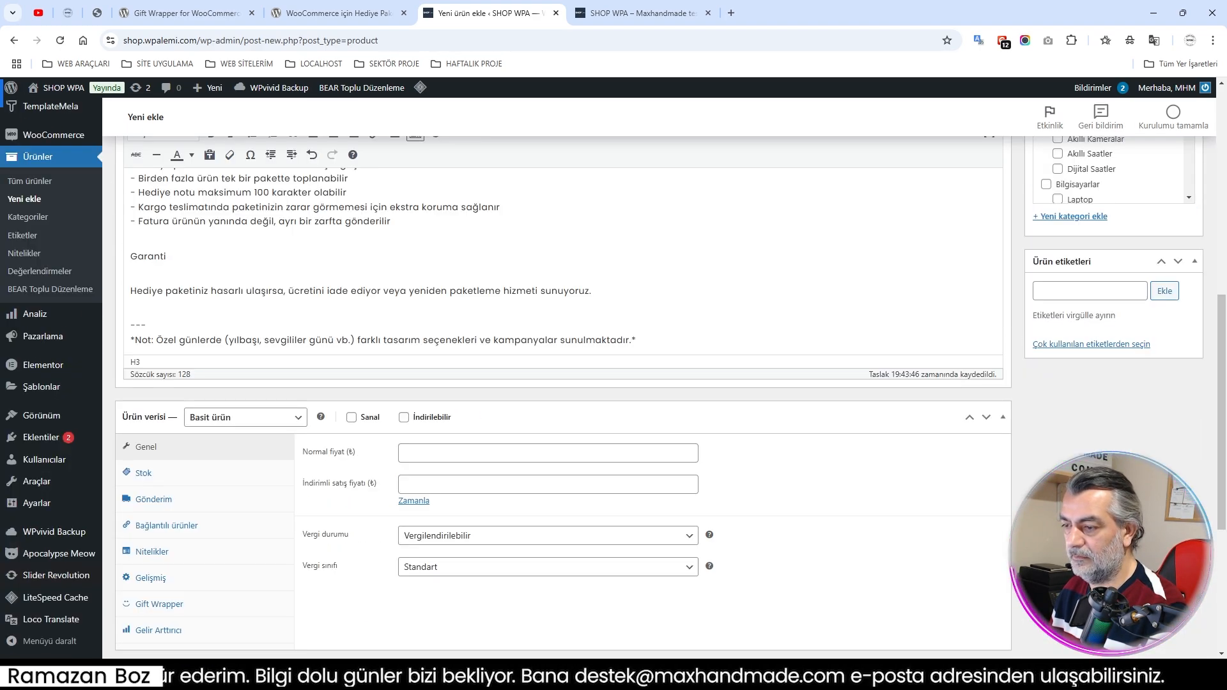
Set the product's regular price to 100 ₺ and mark it as virtual (Sanal).
{"action": "left_click", "coordinate": [549, 454]}
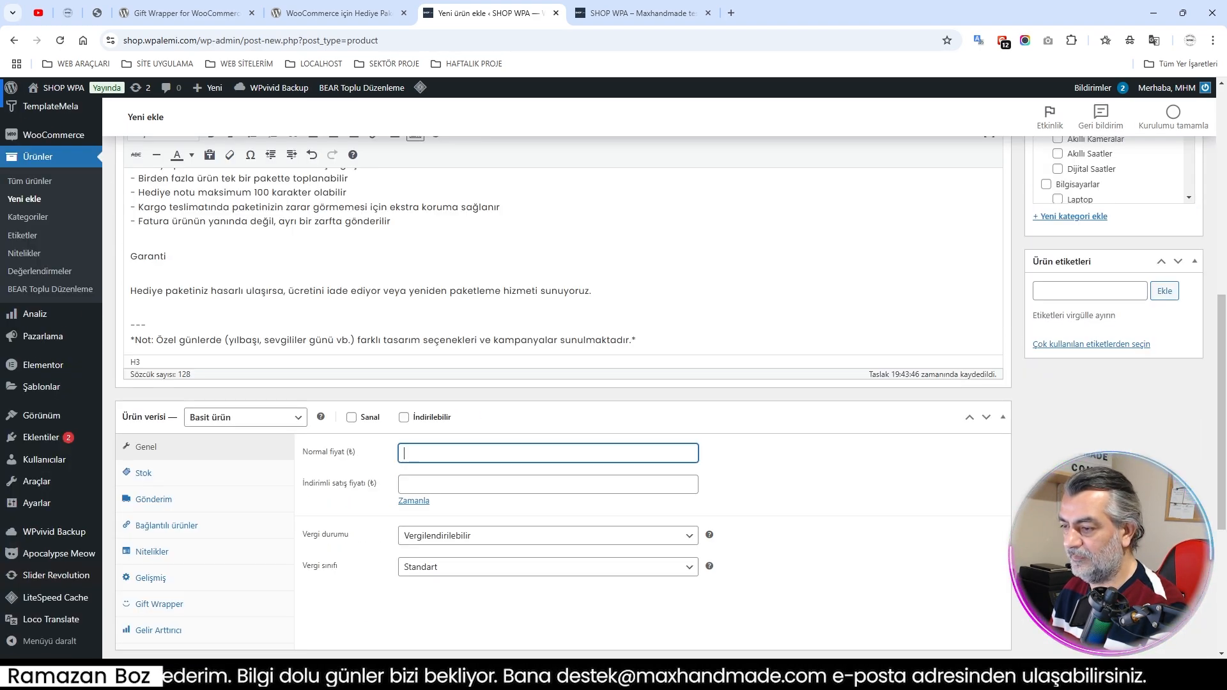
{"action": "type", "text": "100"}
{"action": "left_click", "coordinate": [318, 427]}
{"action": "left_click", "coordinate": [318, 427]}
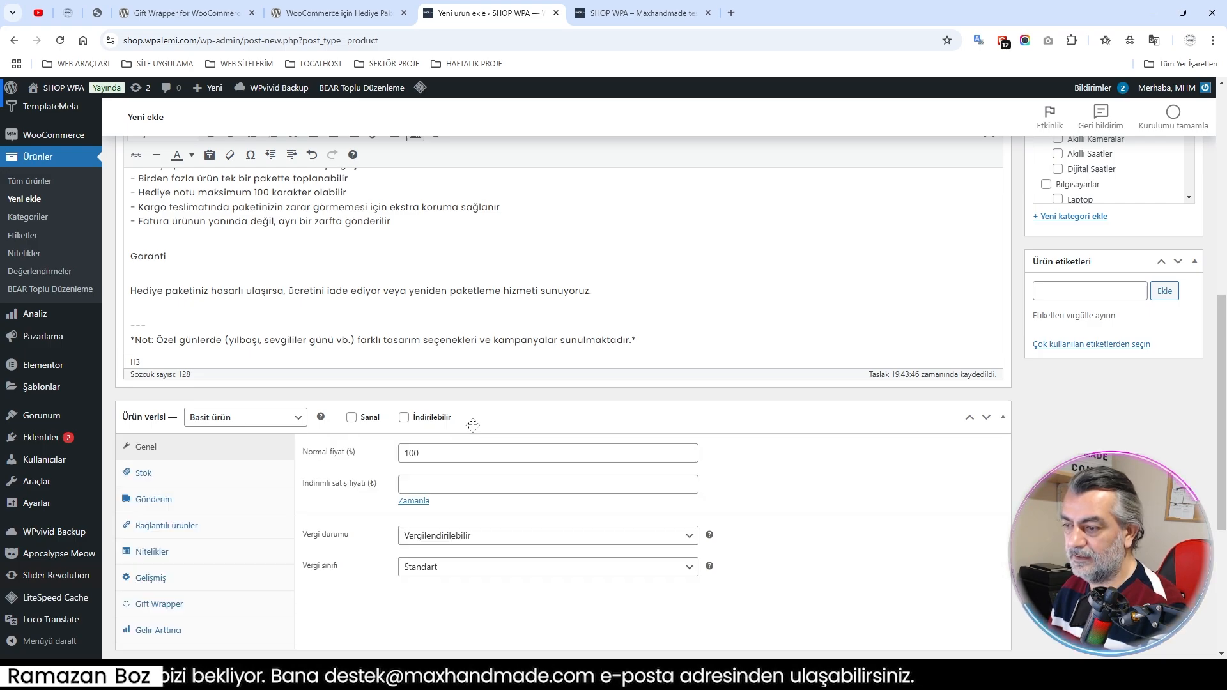
{"action": "left_click", "coordinate": [351, 418]}
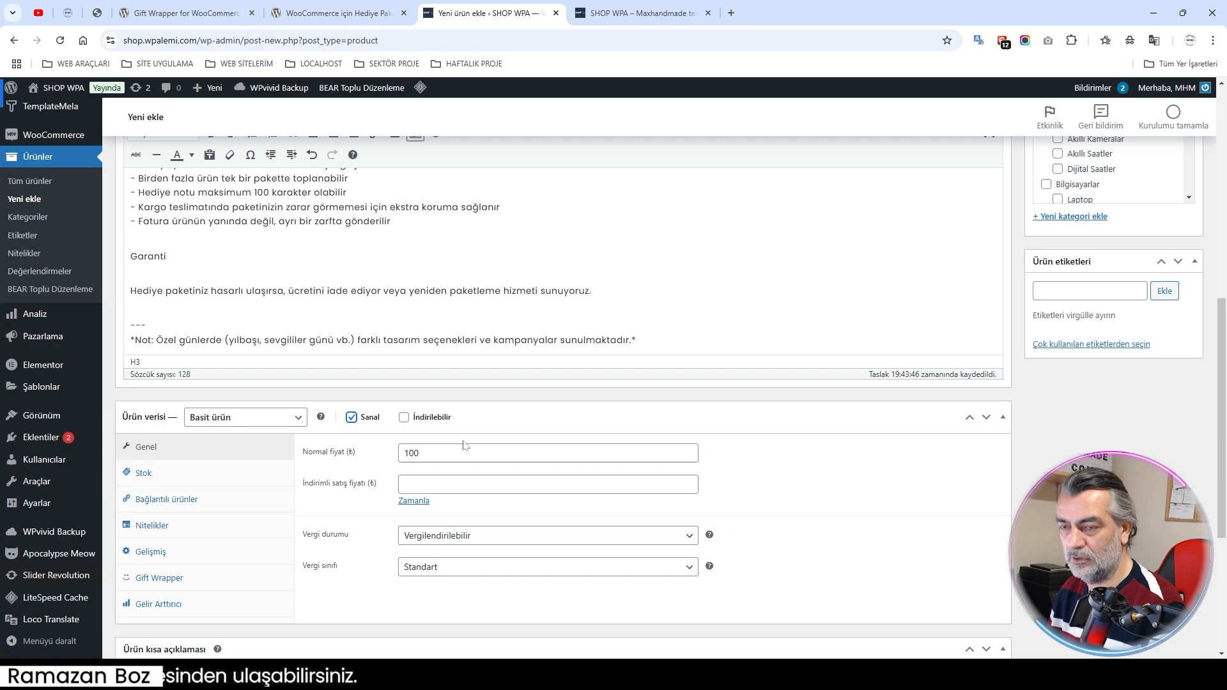
Check the product's Gift Wrapper settings and limit purchases to one item per order in its stock settings.
{"action": "left_click", "coordinate": [191, 579]}
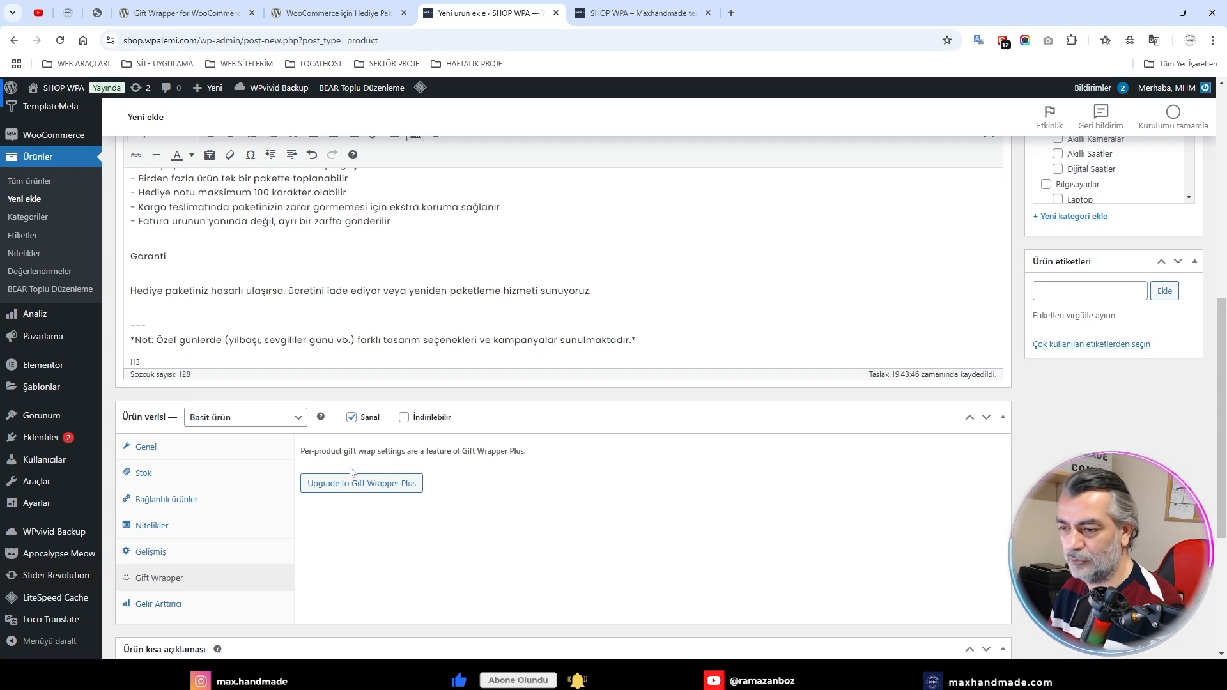
{"action": "left_click", "coordinate": [153, 448]}
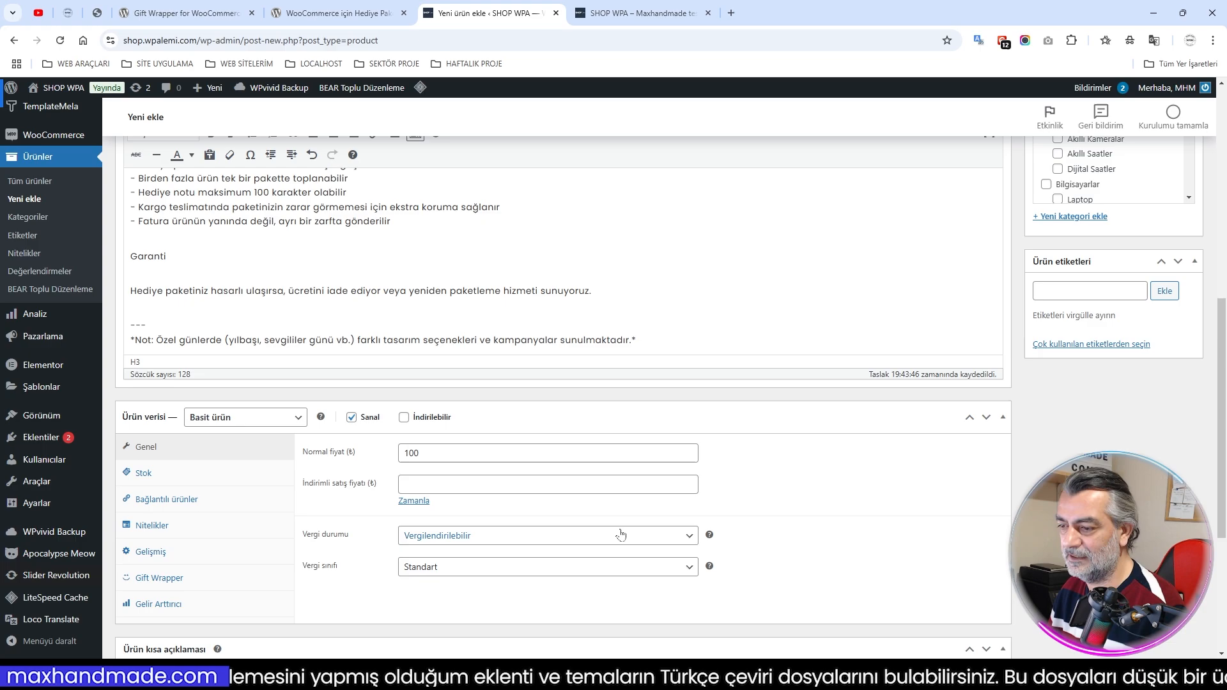
{"action": "left_click", "coordinate": [154, 474]}
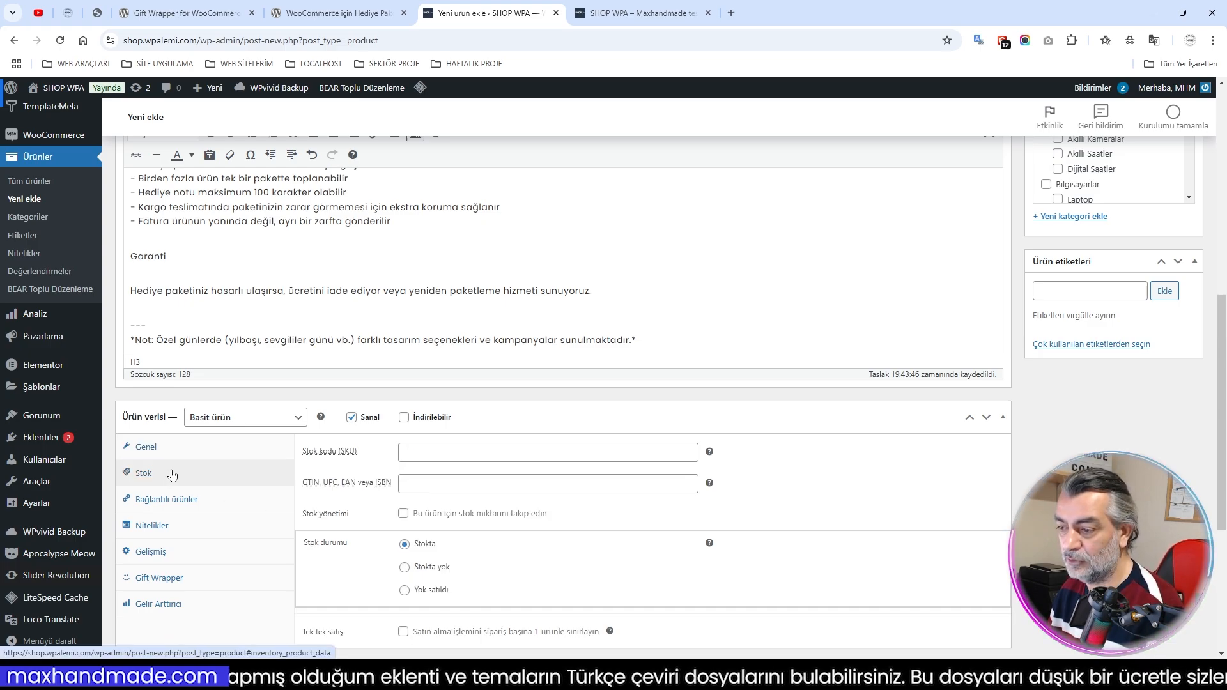
{"action": "scroll", "coordinate": [288, 512], "scroll_direction": "down", "scroll_amount": 2}
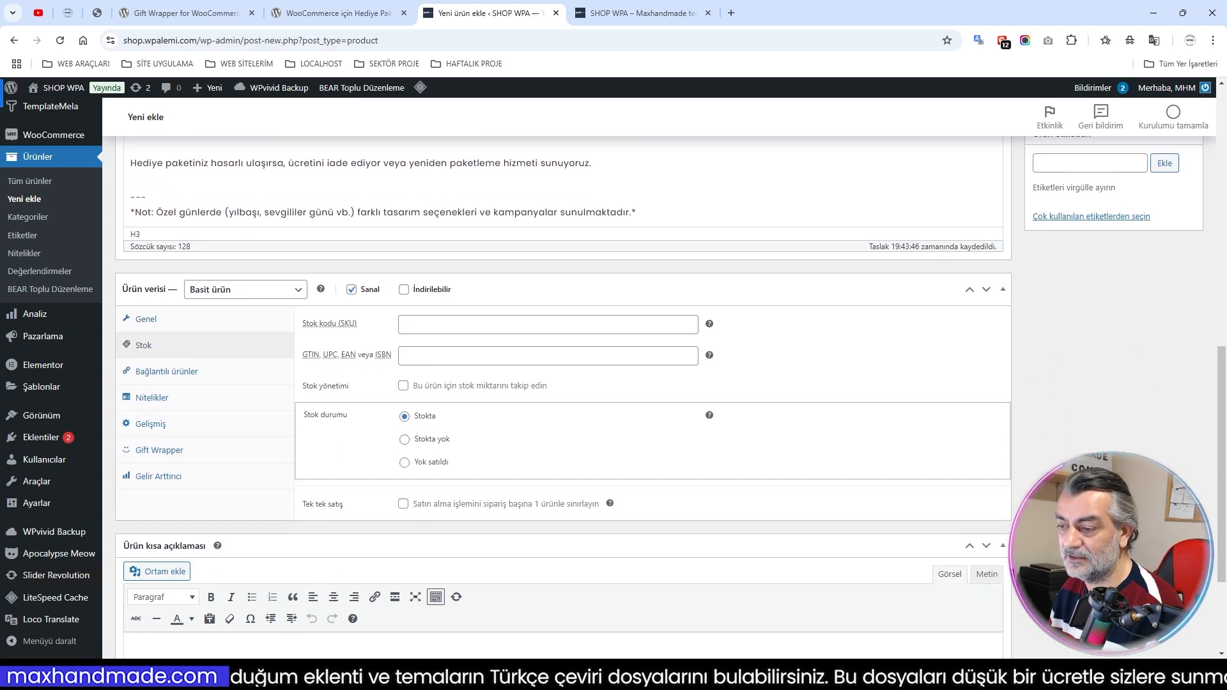
{"action": "left_click", "coordinate": [435, 508]}
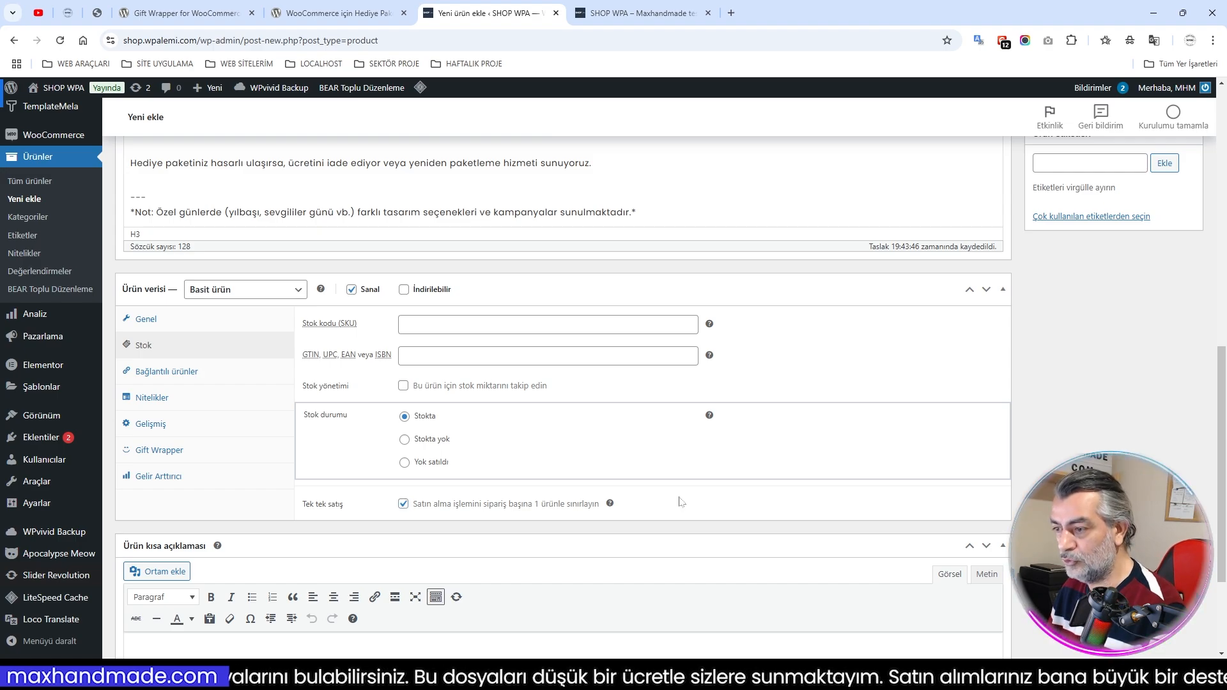
Set the product's catalogue visibility to Gizli and check the product listing on the storefront's Shop page.
{"action": "scroll", "coordinate": [766, 501], "scroll_direction": "up", "scroll_amount": 1}
{"action": "scroll", "coordinate": [765, 501], "scroll_direction": "up", "scroll_amount": 10}
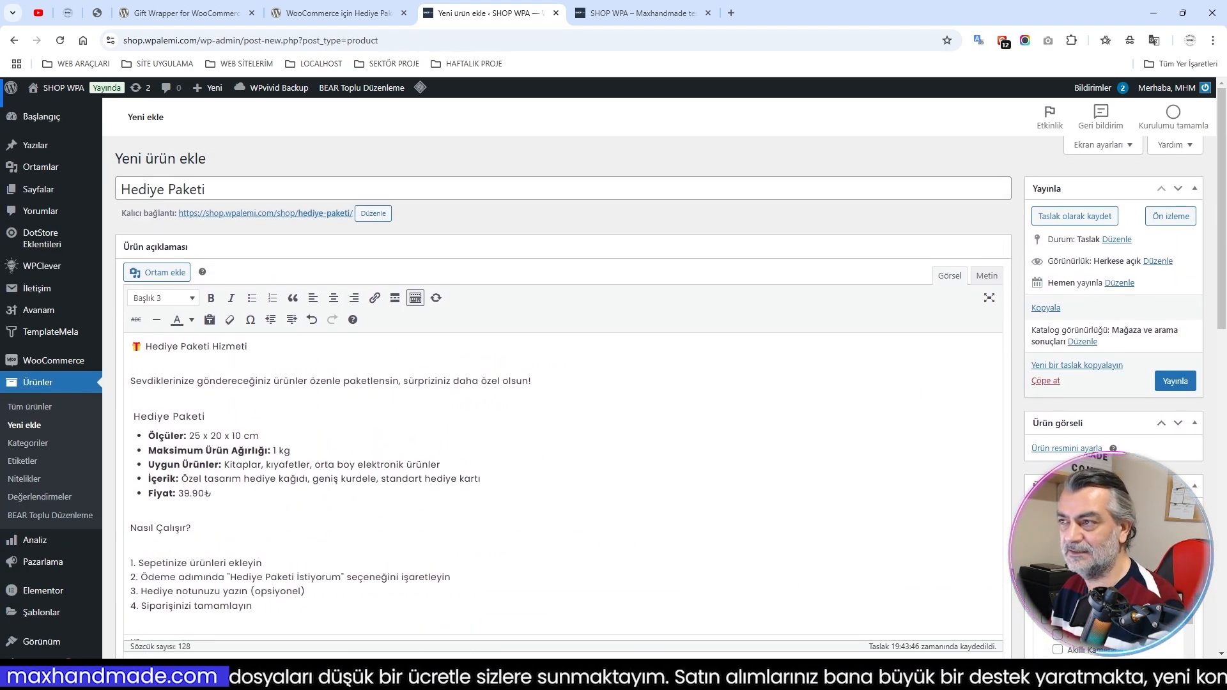
{"action": "left_click", "coordinate": [637, 13]}
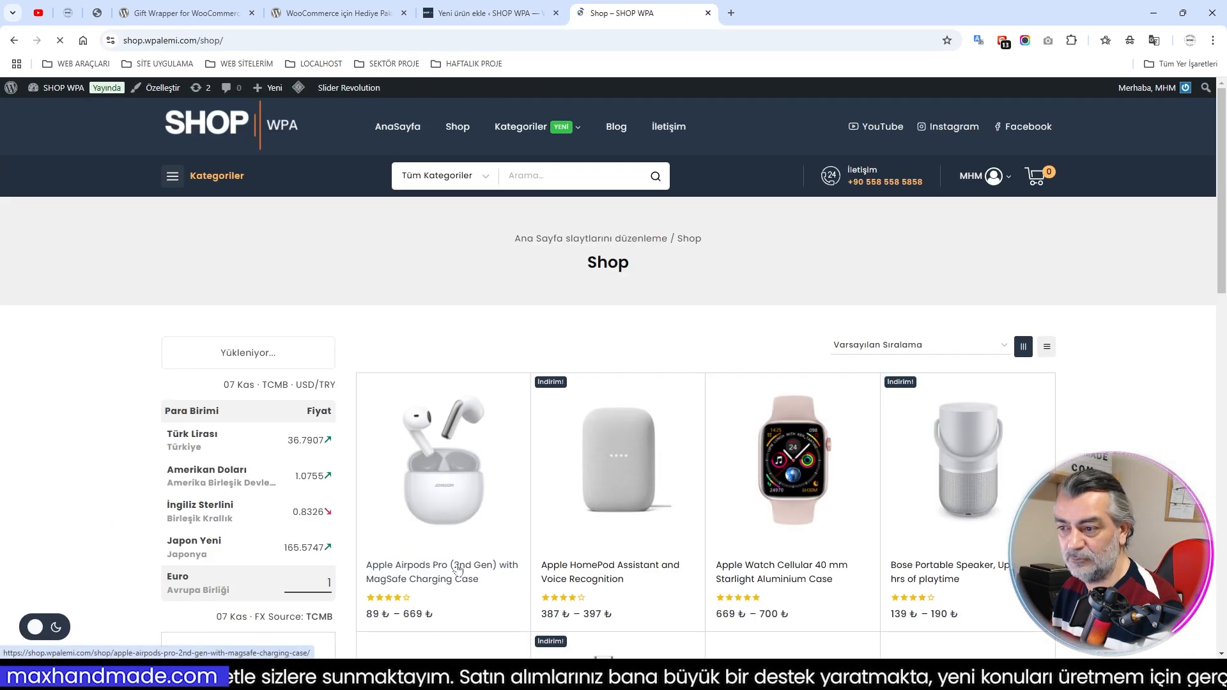
{"action": "scroll", "coordinate": [458, 569], "scroll_direction": "down", "scroll_amount": 2}
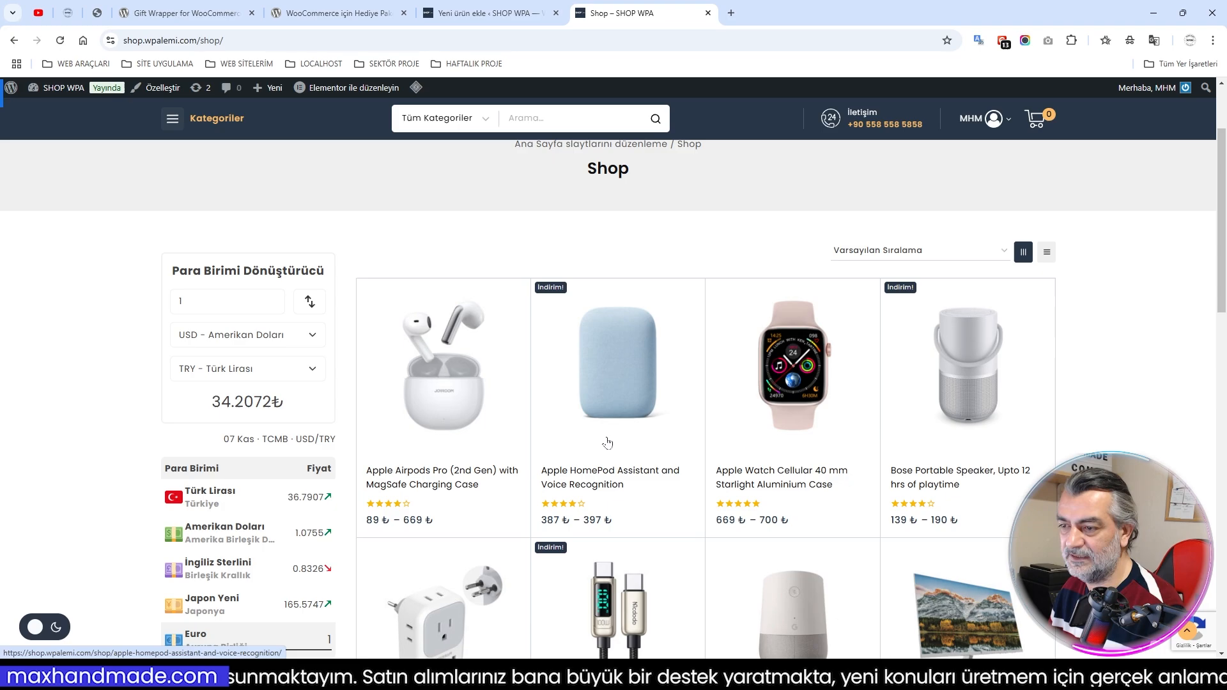
{"action": "left_click", "coordinate": [476, 17]}
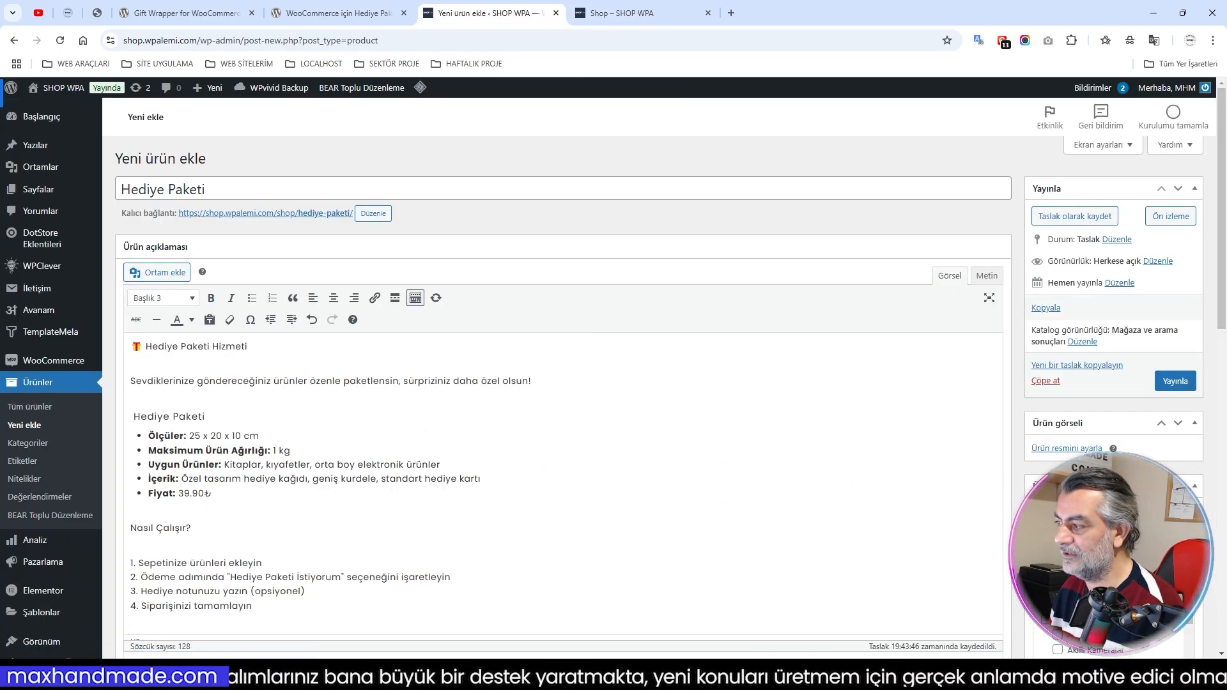
{"action": "left_click", "coordinate": [1083, 342]}
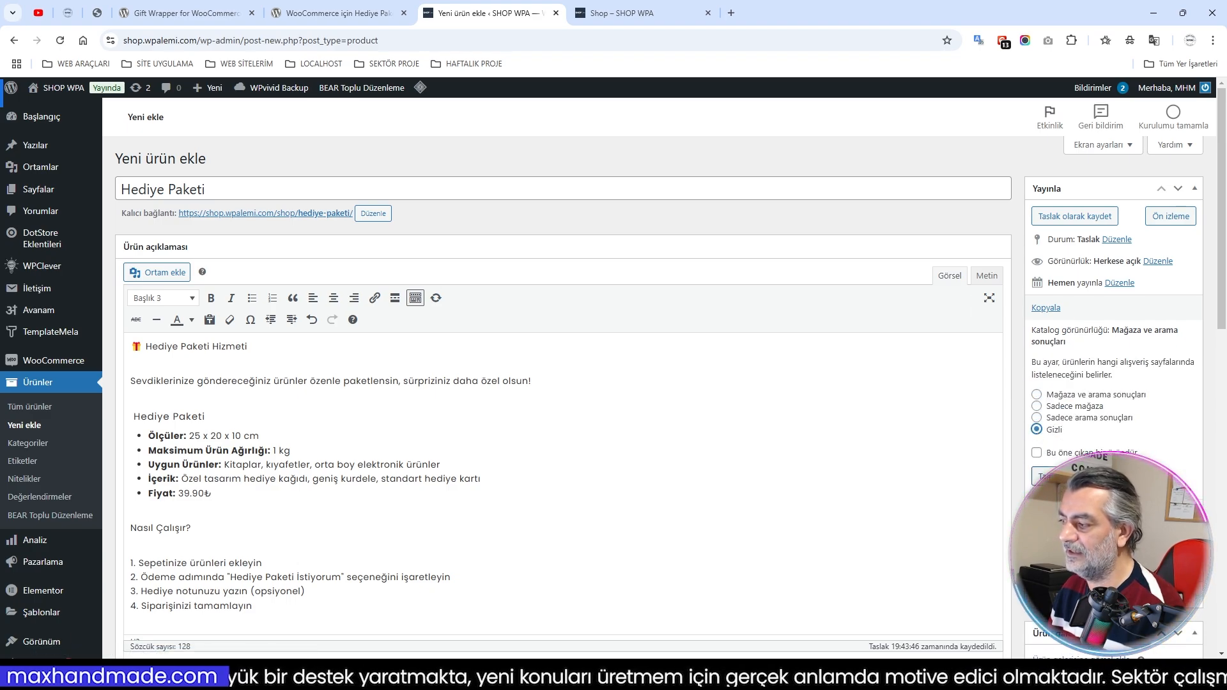
{"action": "left_click", "coordinate": [1047, 476]}
{"action": "left_click", "coordinate": [634, 9]}
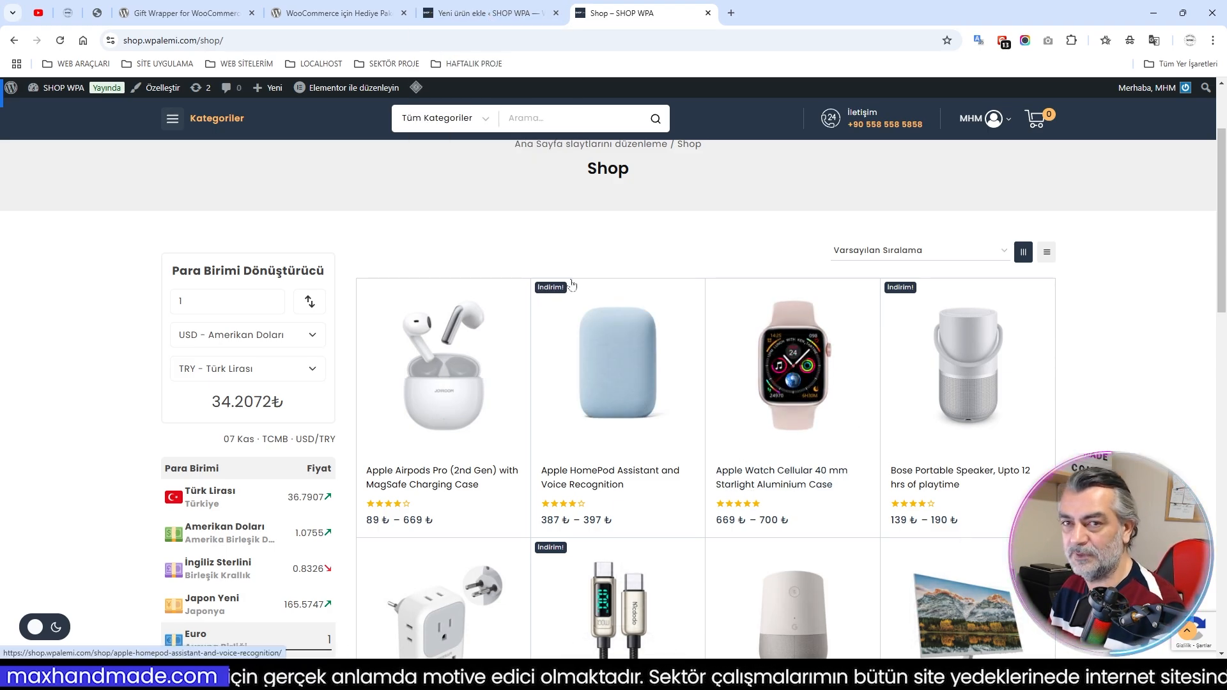
{"action": "left_click", "coordinate": [497, 15]}
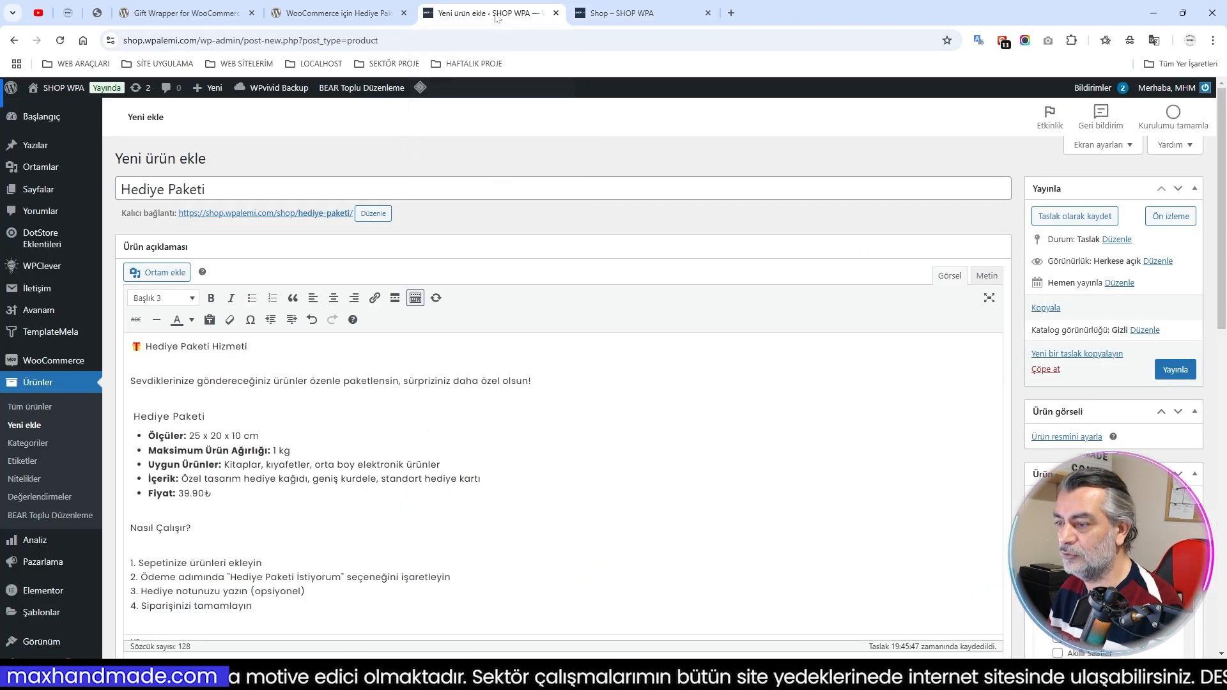
Copy the description sentence starting "Sevdiklerinize göndereceğiniz ürünler özenle paketlensin" into the product's short description.
{"action": "scroll", "coordinate": [562, 384], "scroll_direction": "down", "scroll_amount": 7}
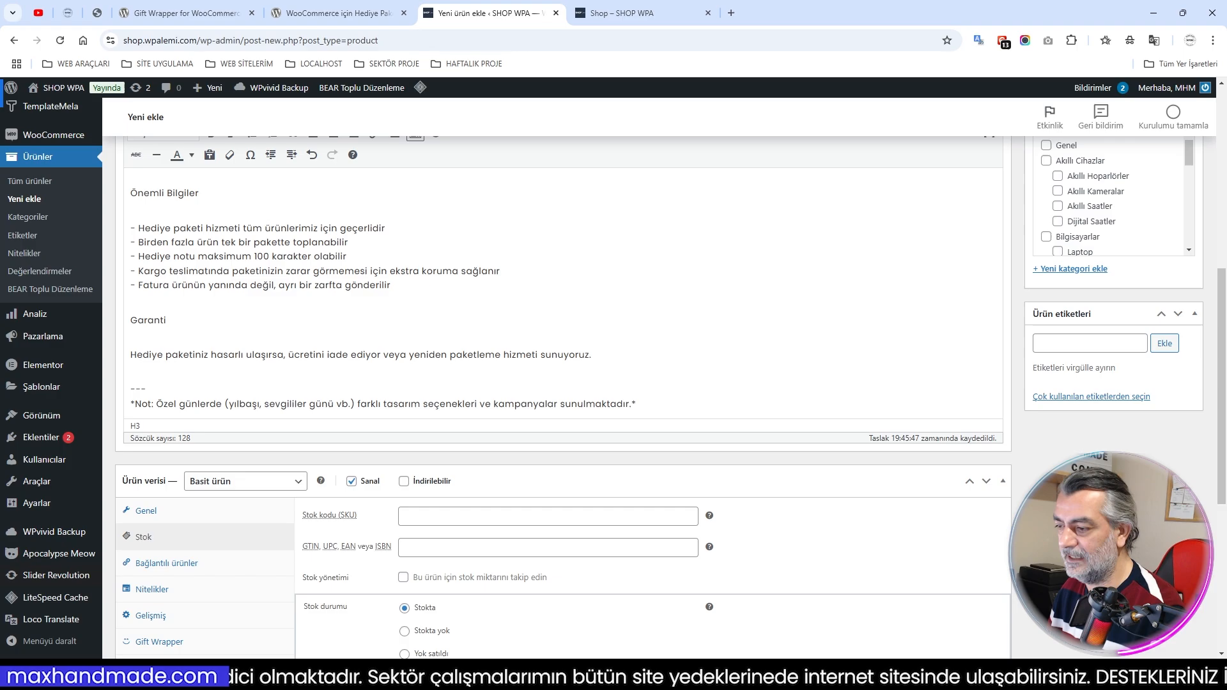
{"action": "scroll", "coordinate": [637, 412], "scroll_direction": "down", "scroll_amount": 2}
{"action": "left_click", "coordinate": [148, 384]}
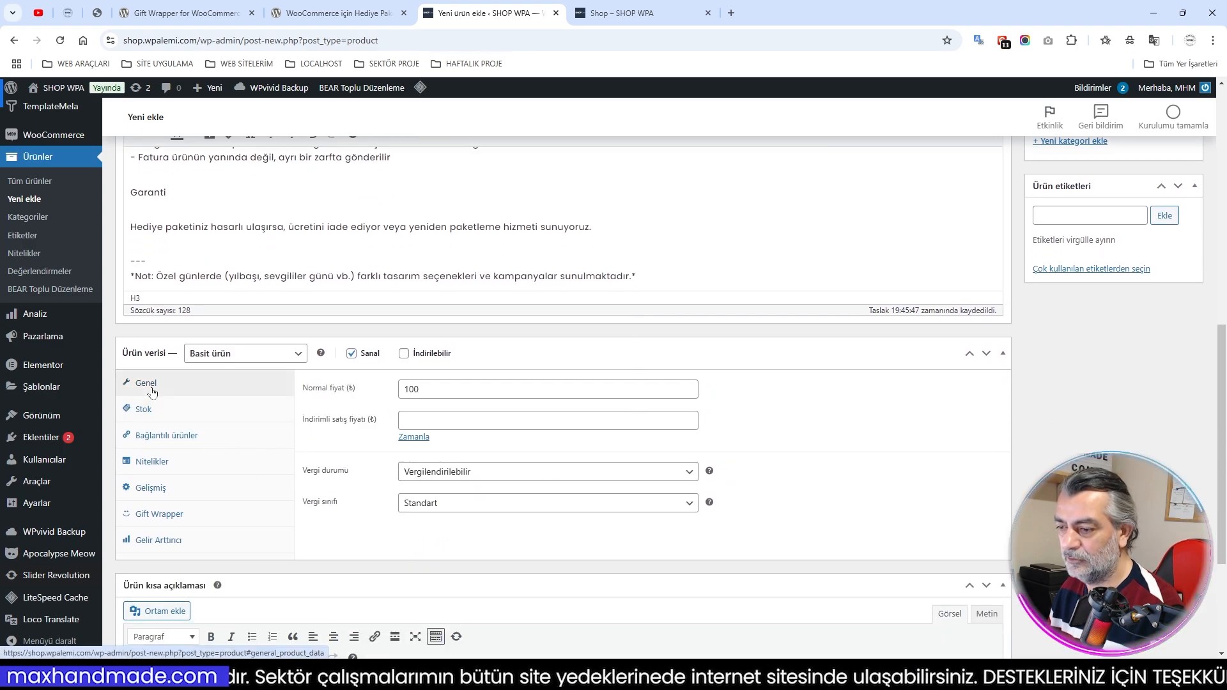
{"action": "scroll", "coordinate": [843, 459], "scroll_direction": "down", "scroll_amount": 2}
{"action": "scroll", "coordinate": [843, 459], "scroll_direction": "up", "scroll_amount": 12}
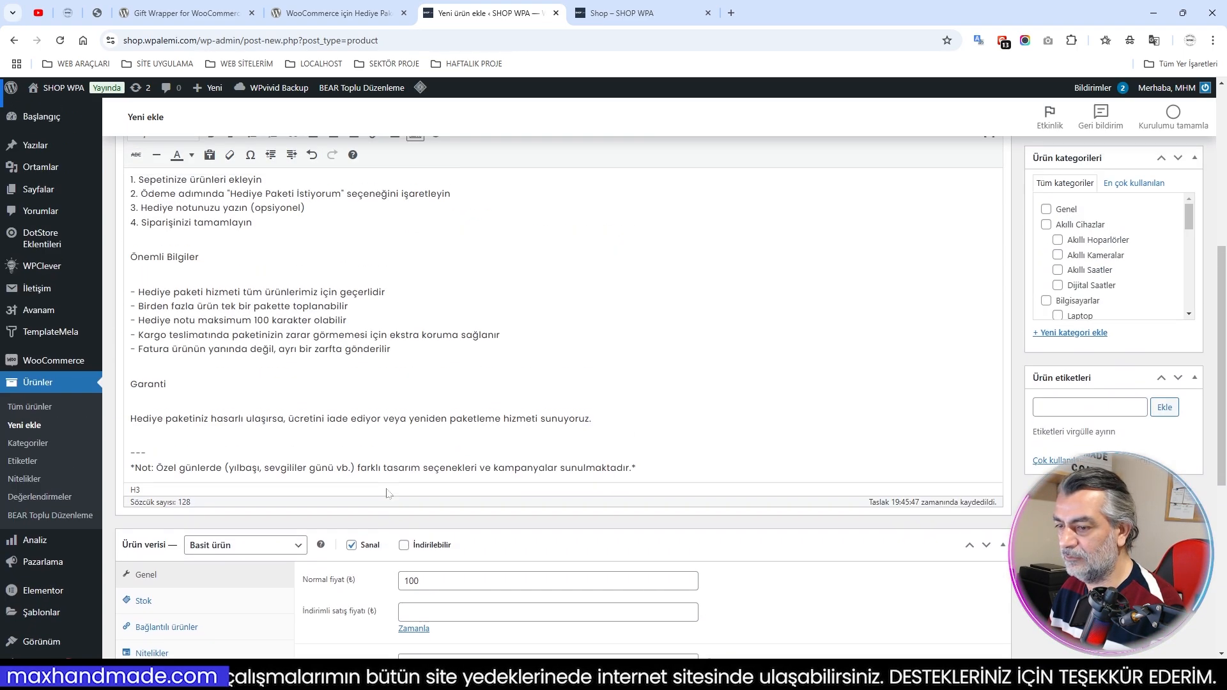
{"action": "left_click_drag", "start_coordinate": [130, 381], "coordinate": [531, 383]}
{"action": "key", "text": "ctrl+c"}
{"action": "scroll", "coordinate": [529, 428], "scroll_direction": "down", "scroll_amount": 11}
{"action": "left_click", "coordinate": [525, 505]}
{"action": "key", "text": "ctrl+v"}
{"action": "scroll", "coordinate": [1086, 389], "scroll_direction": "up", "scroll_amount": 9}
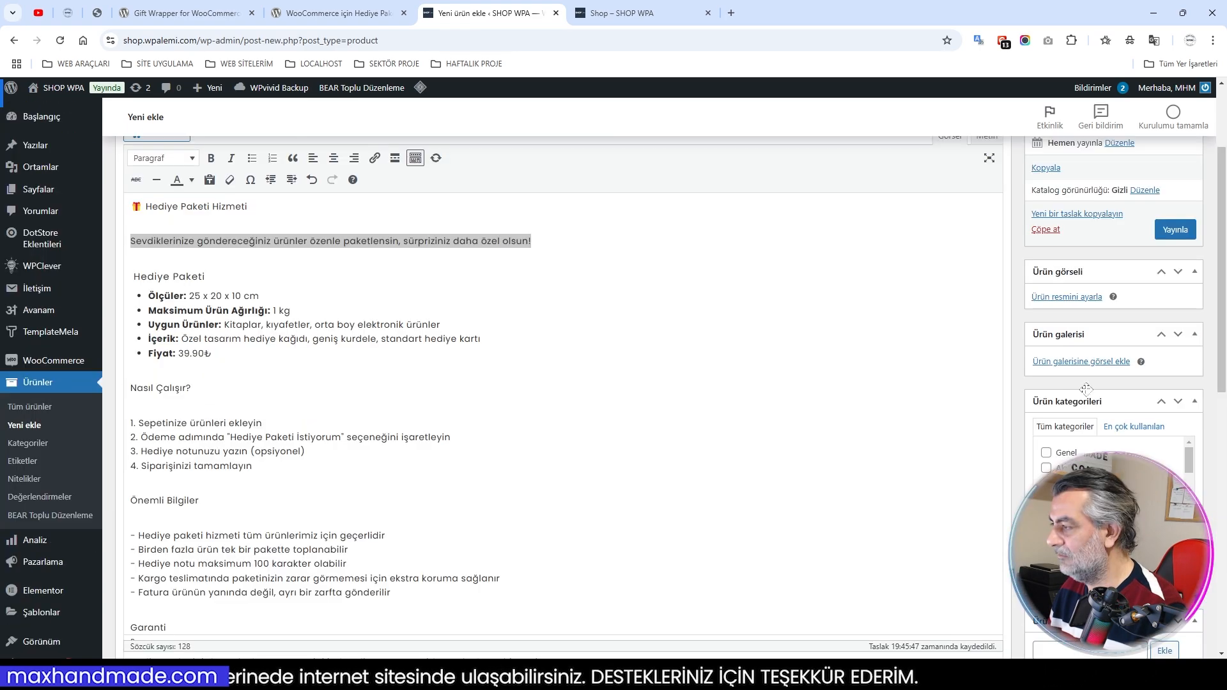
Upload M-hediye_paketi01.jpg as the product image and publish the Hediye Paketi product.
{"action": "left_click", "coordinate": [1066, 297]}
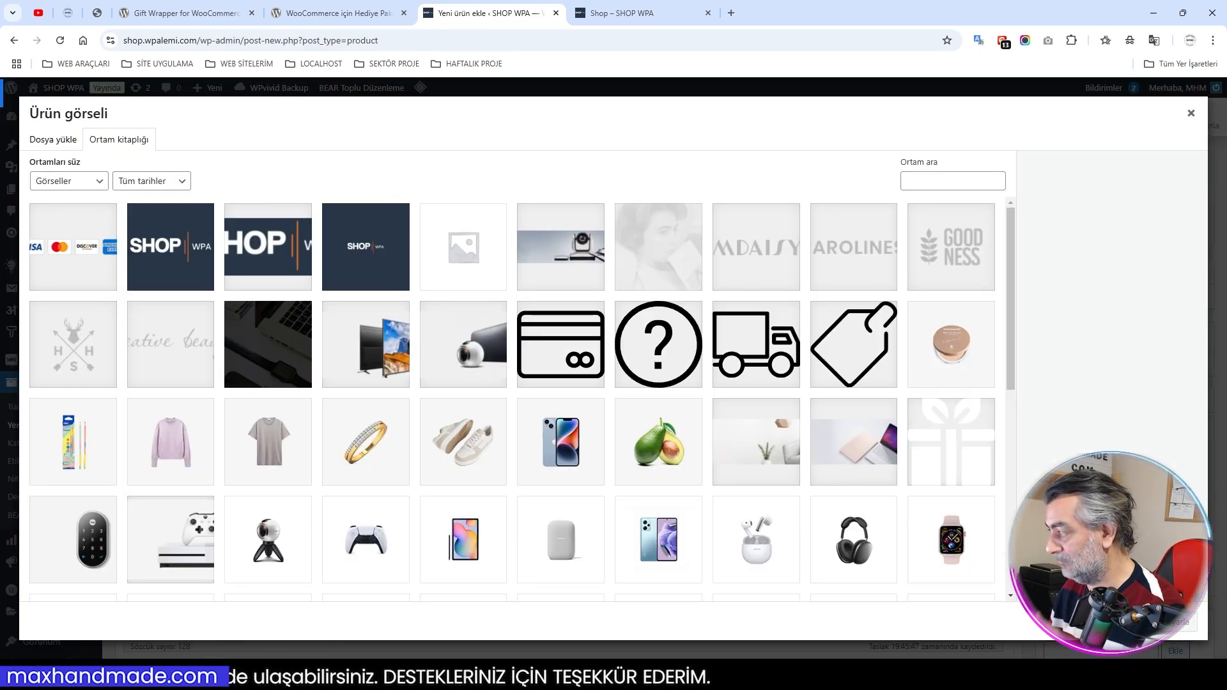
{"action": "left_click_drag", "start_coordinate": [1, 333], "coordinate": [558, 334]}
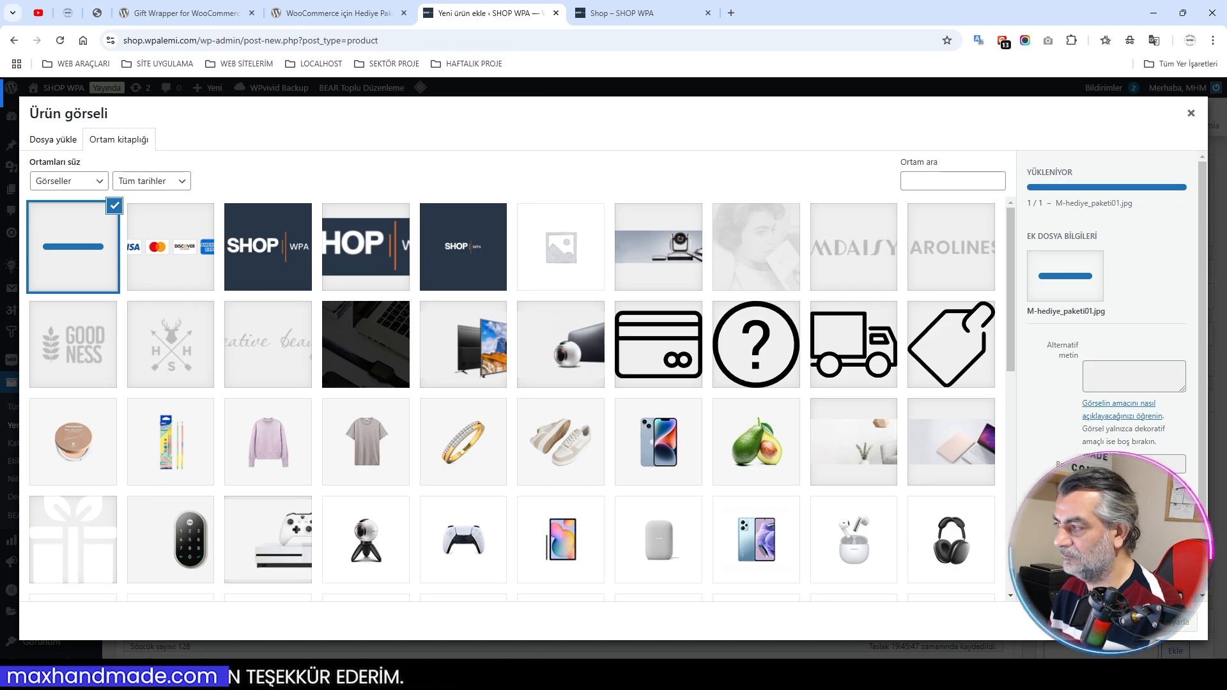
{"action": "left_click", "coordinate": [1150, 621]}
{"action": "scroll", "coordinate": [1144, 600], "scroll_direction": "down", "scroll_amount": 2}
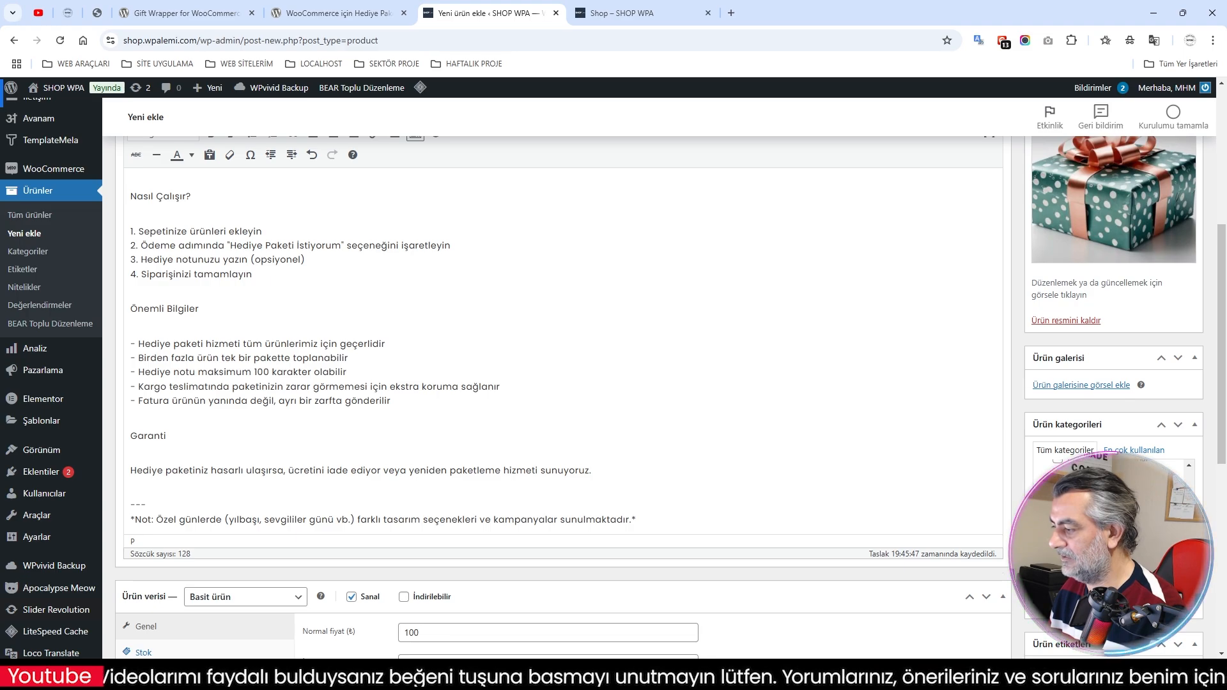
{"action": "scroll", "coordinate": [1173, 358], "scroll_direction": "up", "scroll_amount": 5}
{"action": "left_click", "coordinate": [1172, 365]}
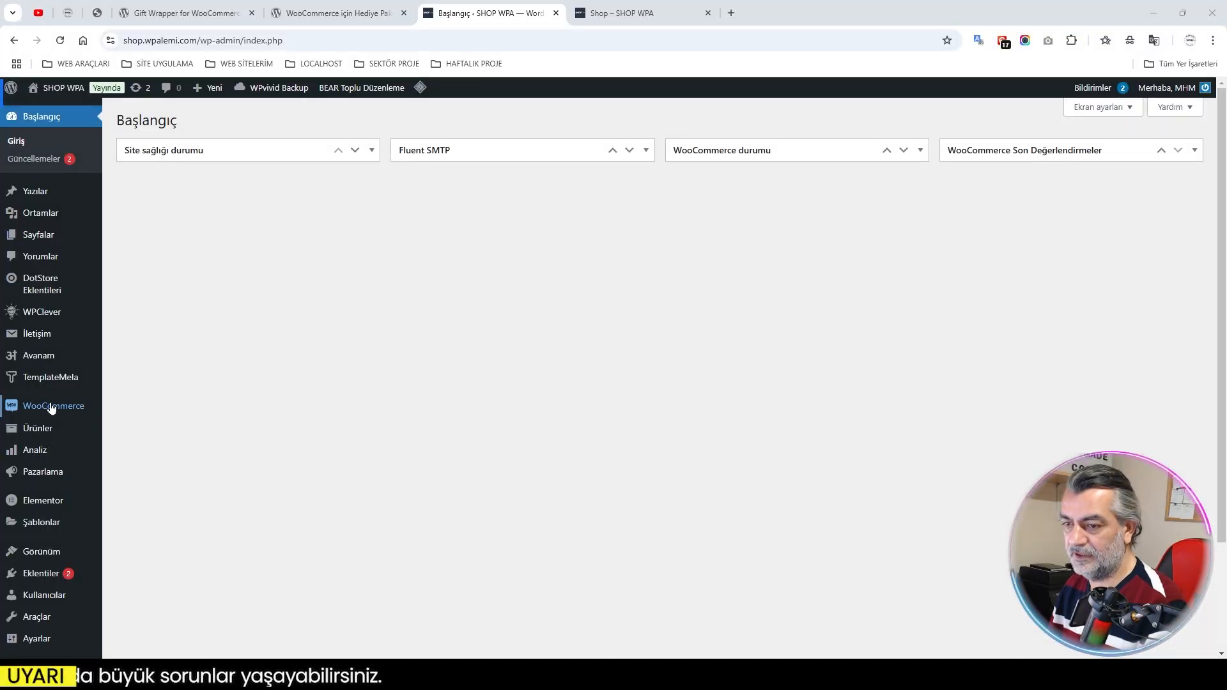
Open the WooCommerce Gift Wrapper settings and choose Hediye Paketi as the gift wrap category.
{"action": "mouse_move", "coordinate": [44, 405]}
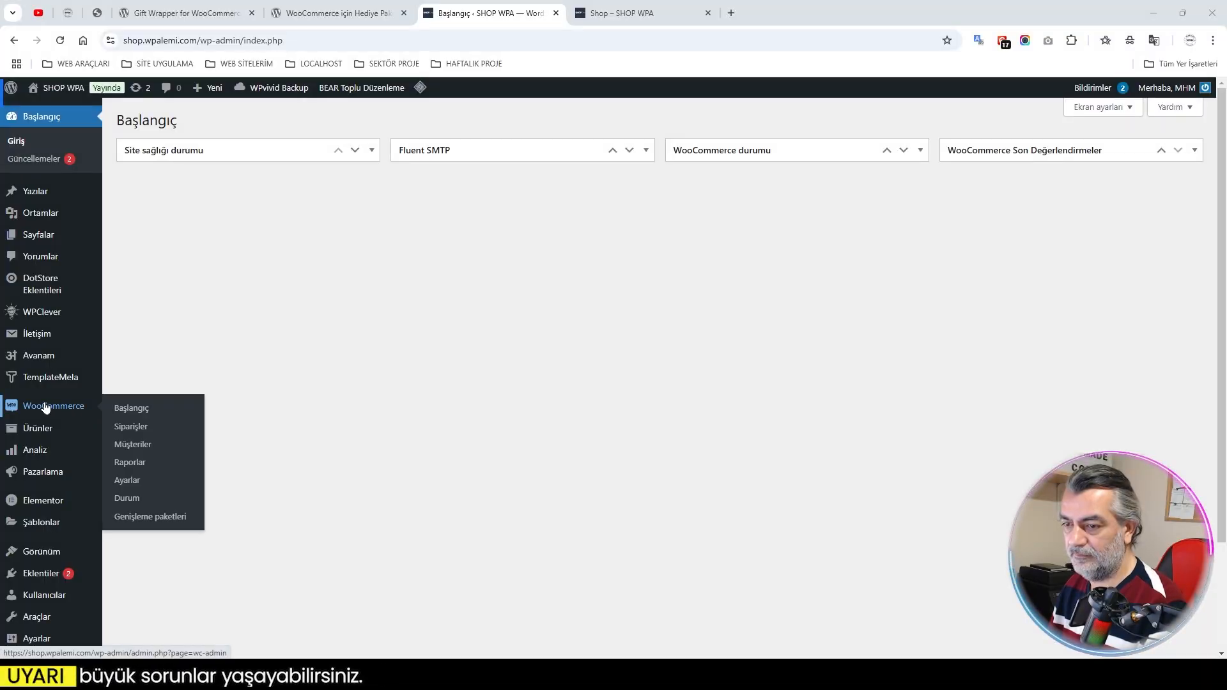
{"action": "left_click", "coordinate": [127, 481]}
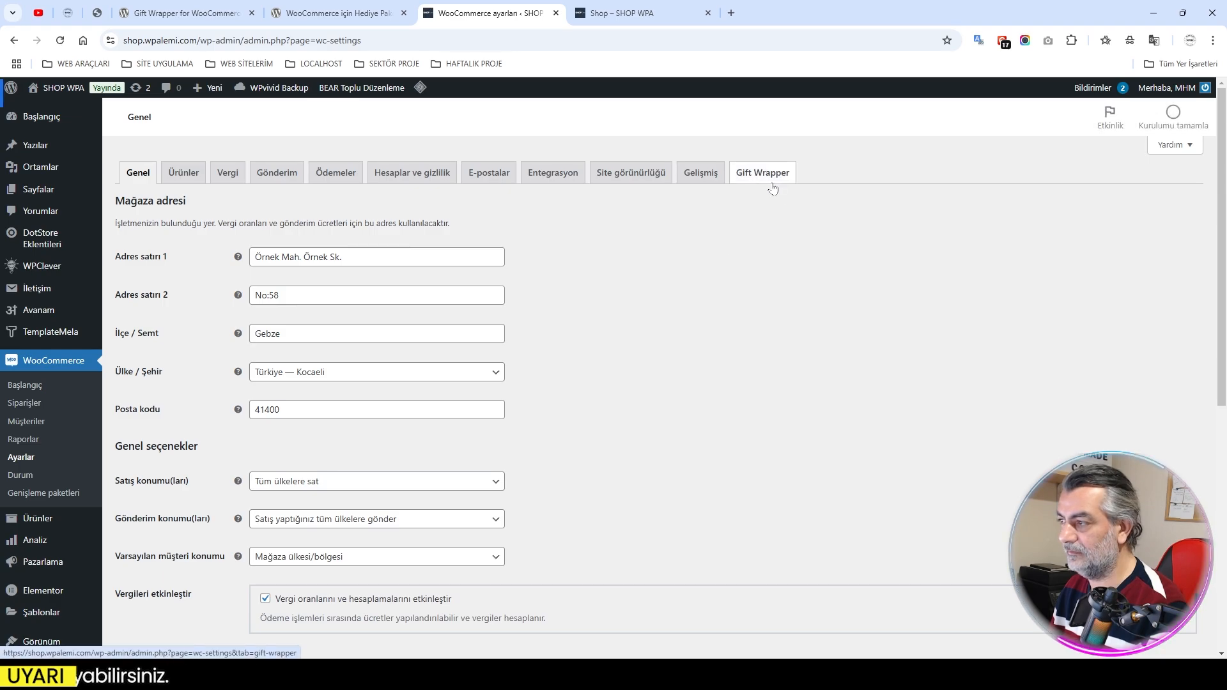
{"action": "left_click", "coordinate": [756, 178]}
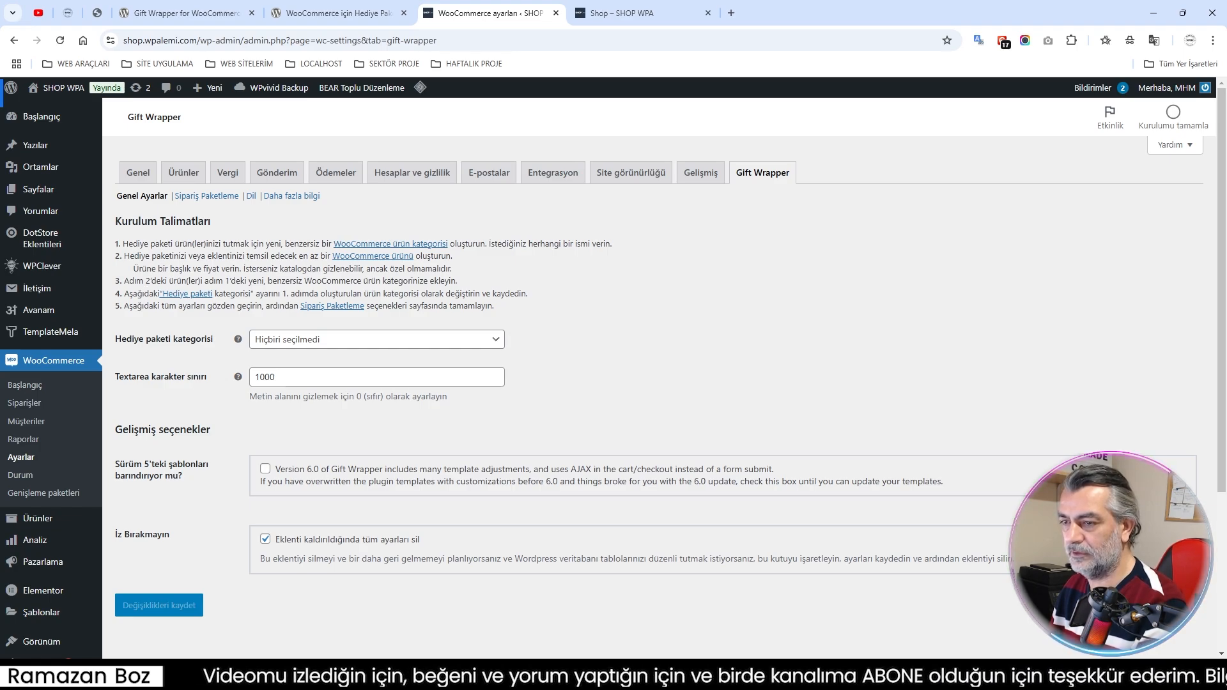
{"action": "left_click", "coordinate": [313, 344]}
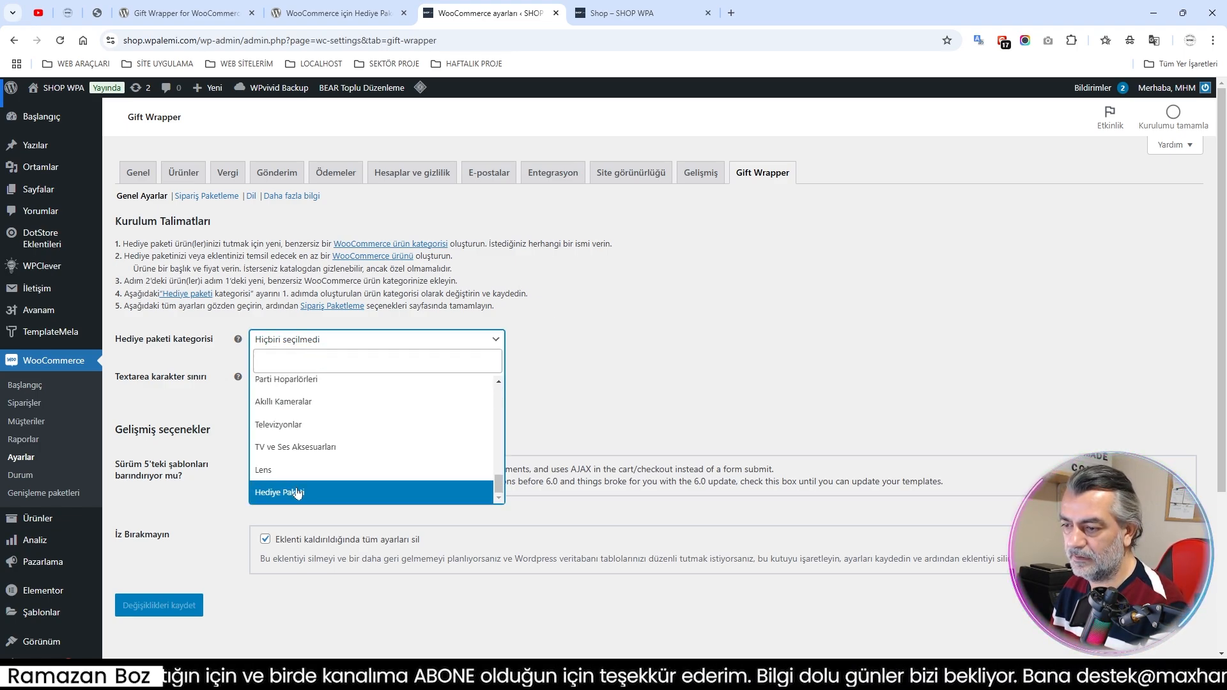
{"action": "left_click", "coordinate": [298, 492]}
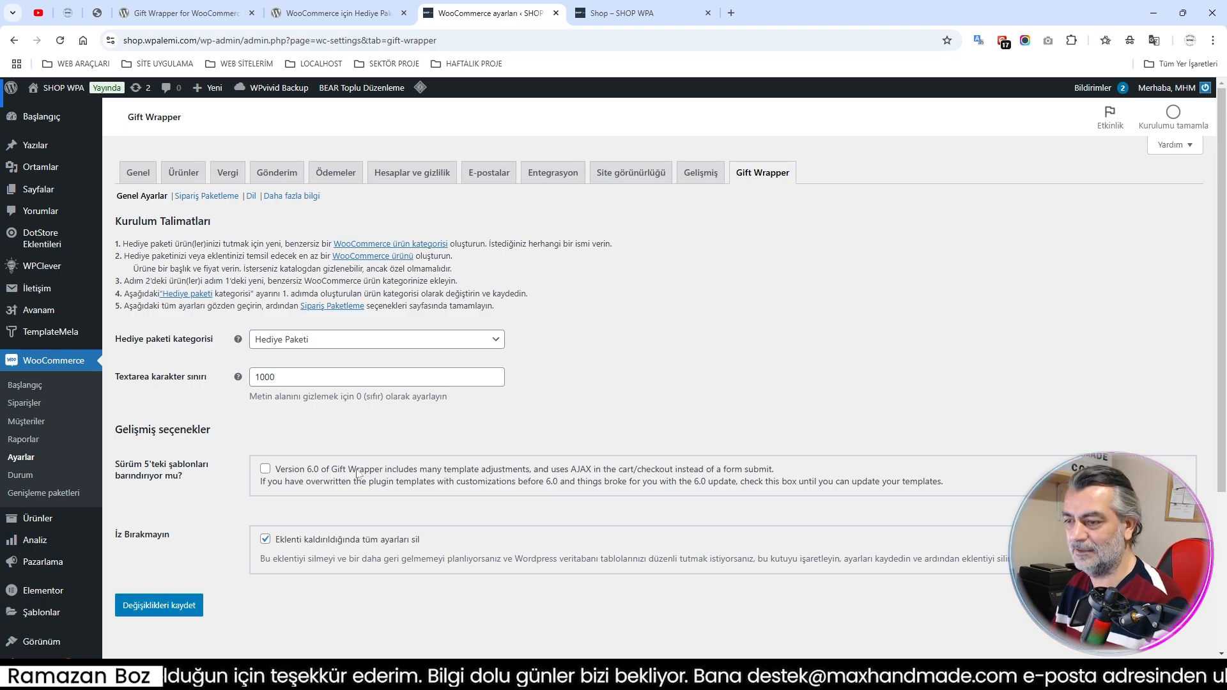
Set the text area character limit to 100 and save the general Gift Wrapper settings.
{"action": "double_click", "coordinate": [261, 378]}
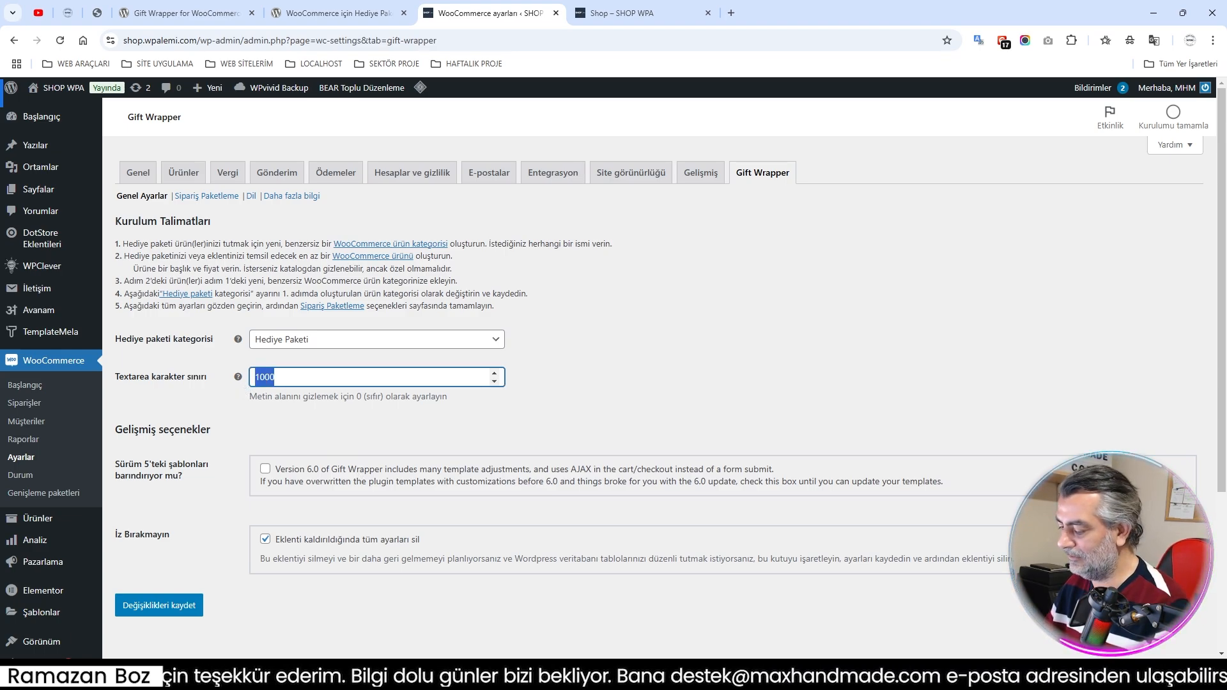
{"action": "type", "text": "100"}
{"action": "left_click", "coordinate": [388, 433]}
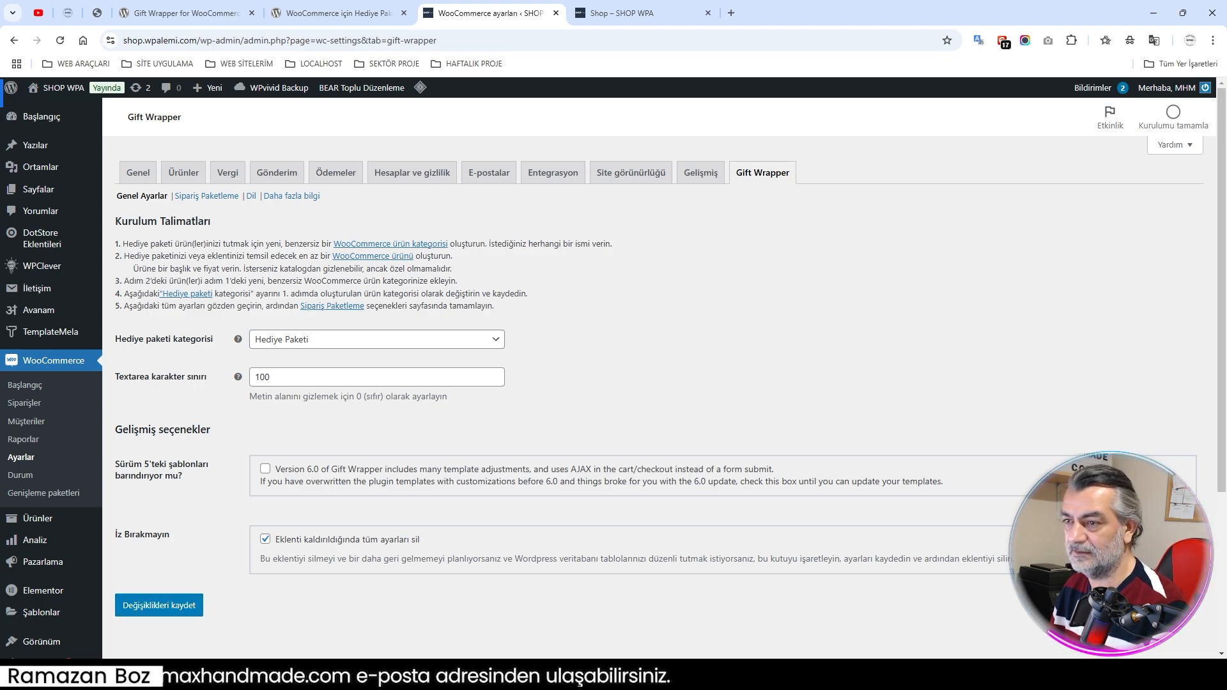
{"action": "left_click", "coordinate": [155, 607]}
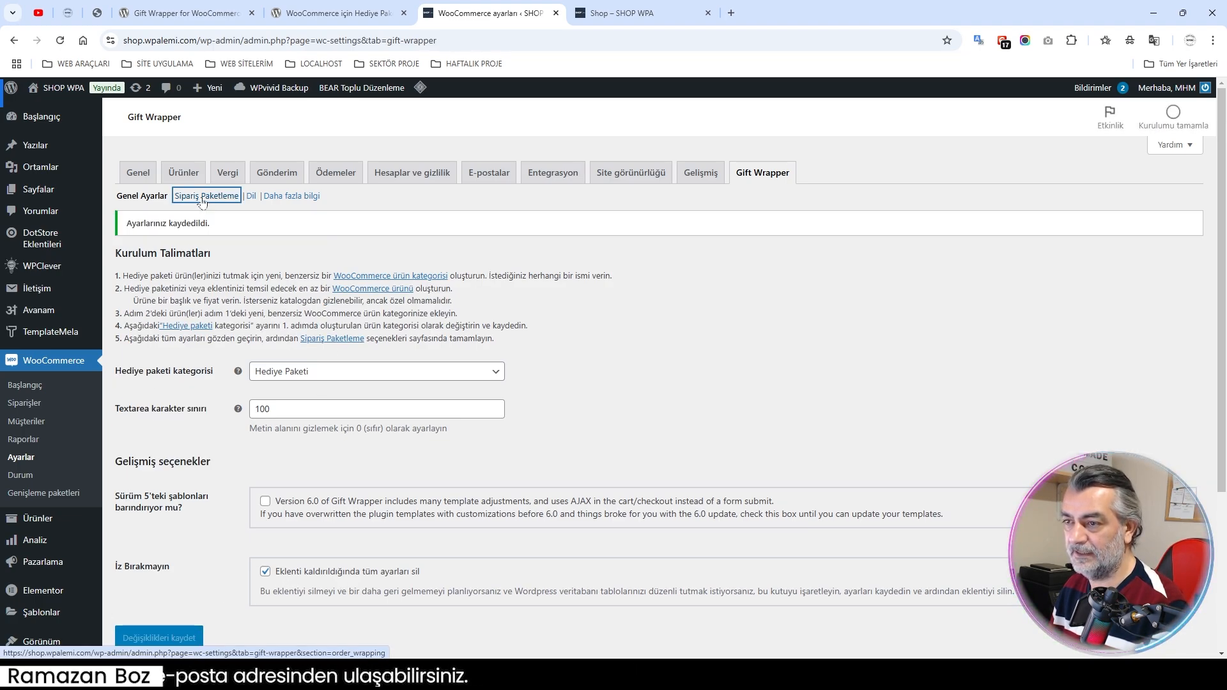
Open the Sipariş Paketleme settings and look through the available gift wrap prompt locations.
{"action": "left_click", "coordinate": [202, 198]}
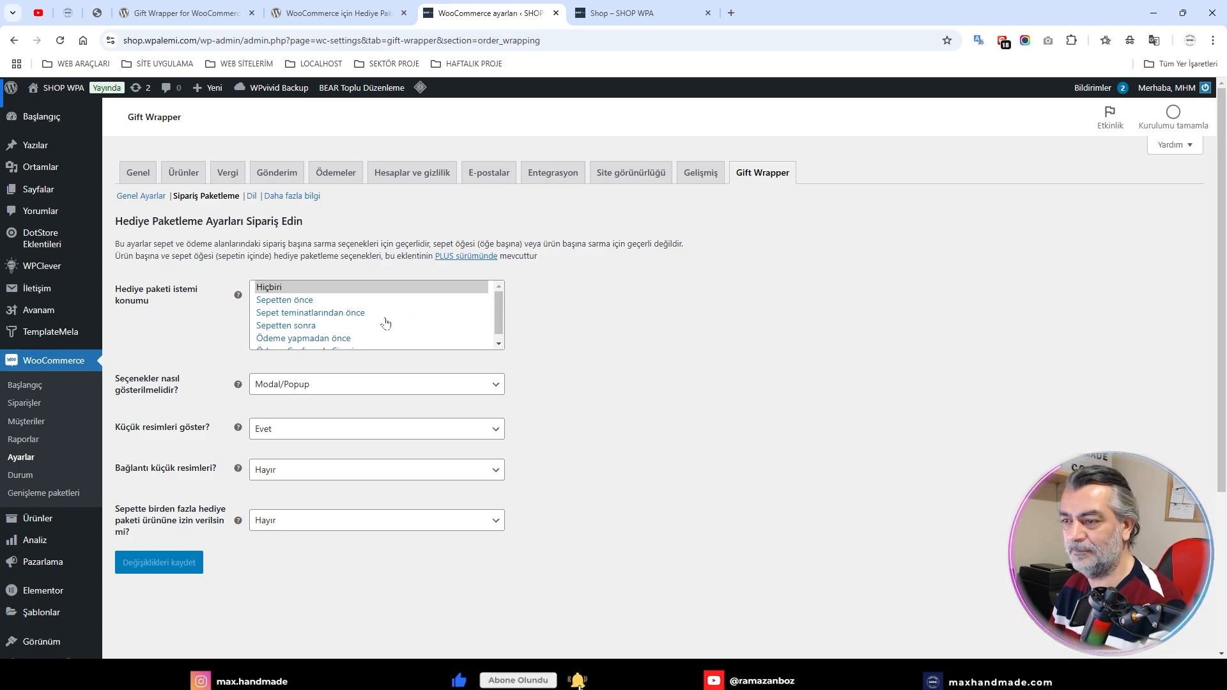
{"action": "scroll", "coordinate": [341, 332], "scroll_direction": "down", "scroll_amount": 1}
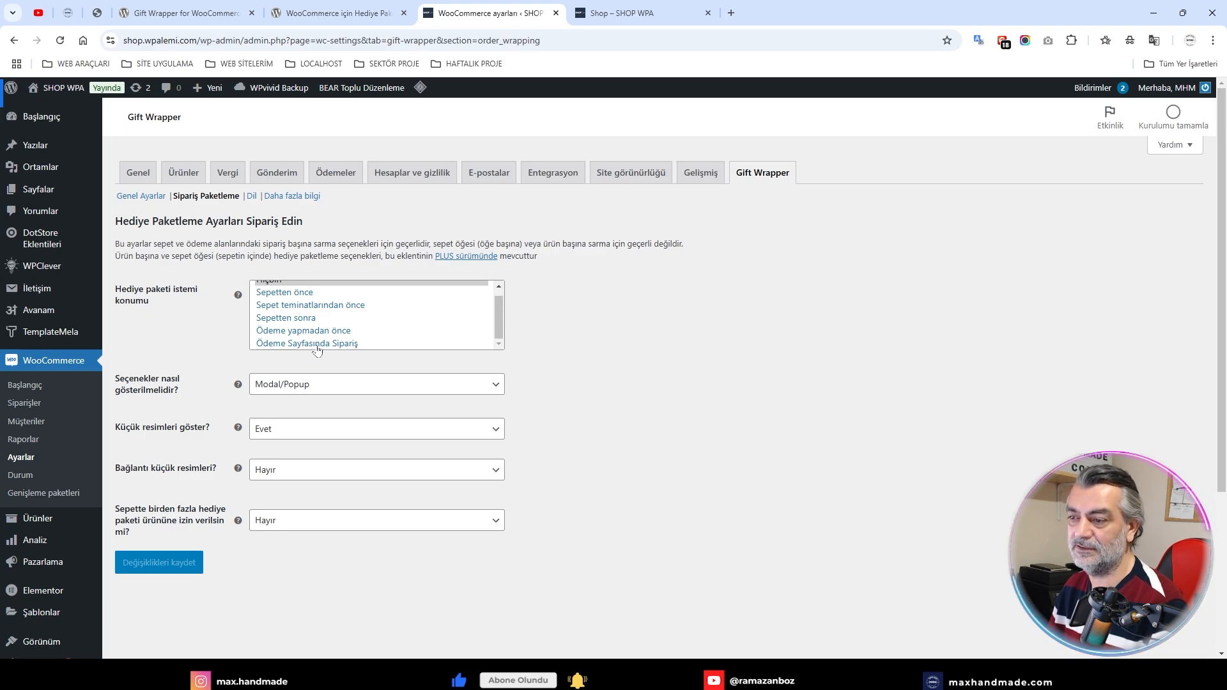
{"action": "left_click", "coordinate": [317, 347], "text": "ctrl"}
{"action": "left_click", "coordinate": [316, 334], "text": "ctrl"}
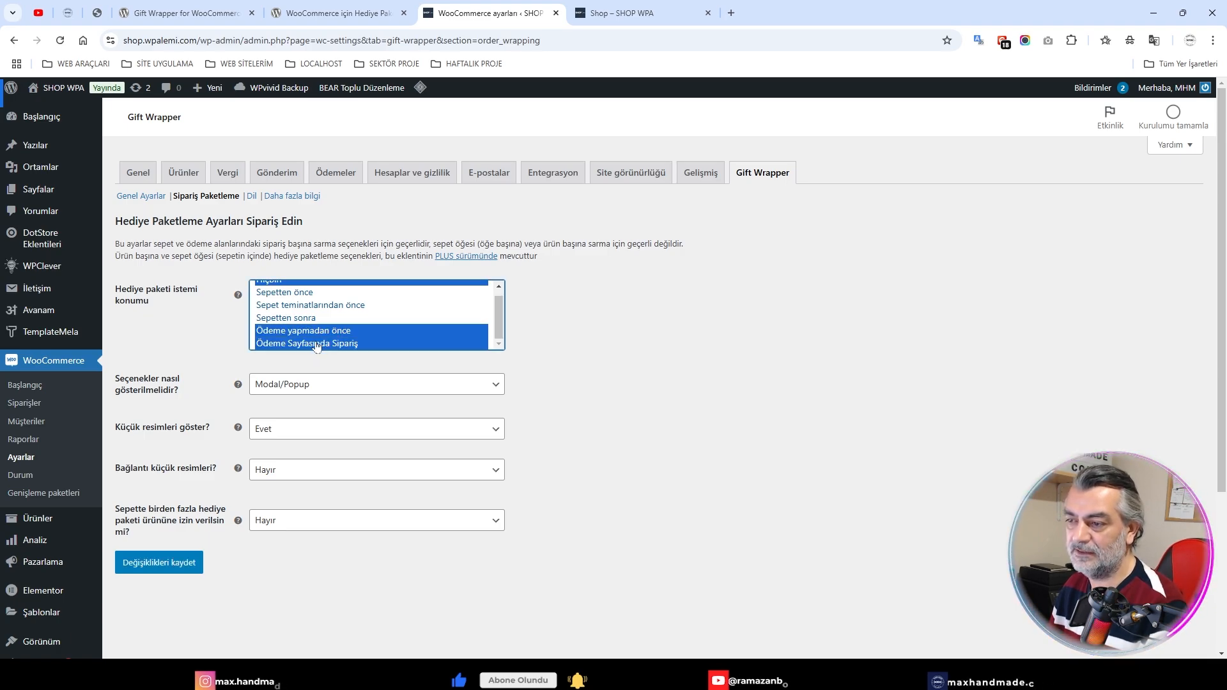
{"action": "left_click", "coordinate": [316, 344], "text": "ctrl"}
{"action": "left_click", "coordinate": [319, 332], "text": "ctrl"}
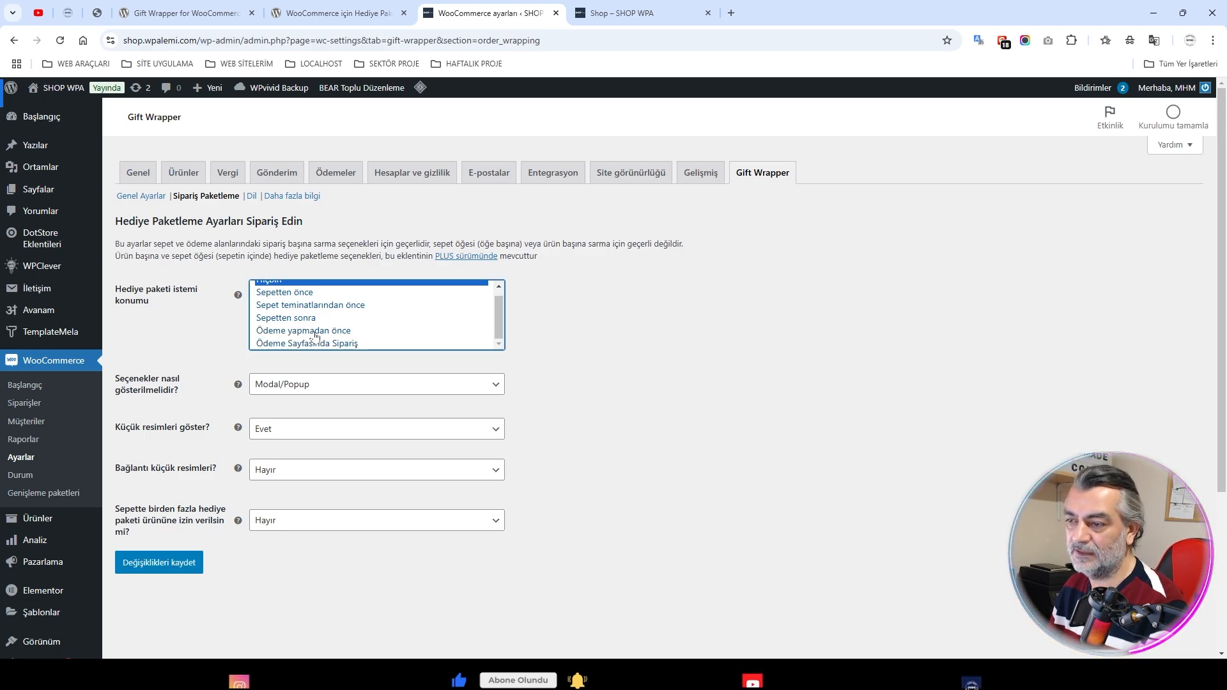
{"action": "left_click", "coordinate": [297, 293], "text": "ctrl"}
{"action": "left_click", "coordinate": [327, 332], "text": "ctrl"}
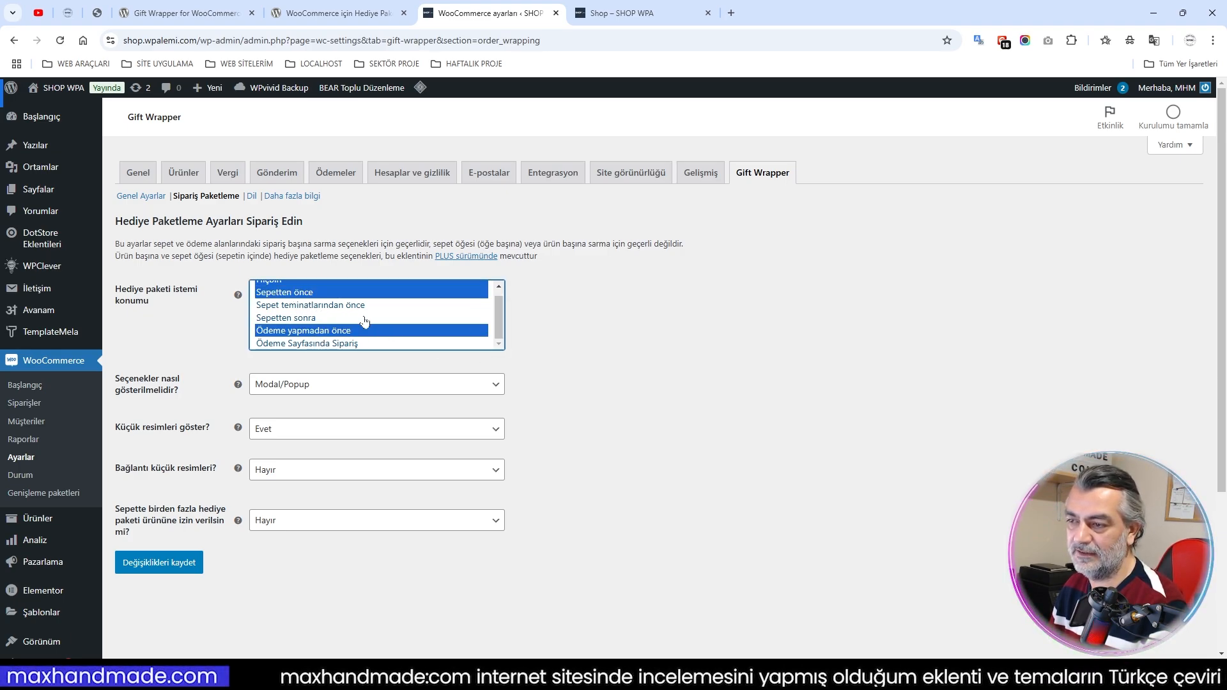
{"action": "scroll", "coordinate": [365, 323], "scroll_direction": "up", "scroll_amount": 1}
{"action": "left_click", "coordinate": [296, 288]}
Set the prompt locations to Sepetten önce and Ödeme yapmadan önce, the display style to SlideToggle - jQuery kullanır, and save.
{"action": "left_click", "coordinate": [323, 302]}
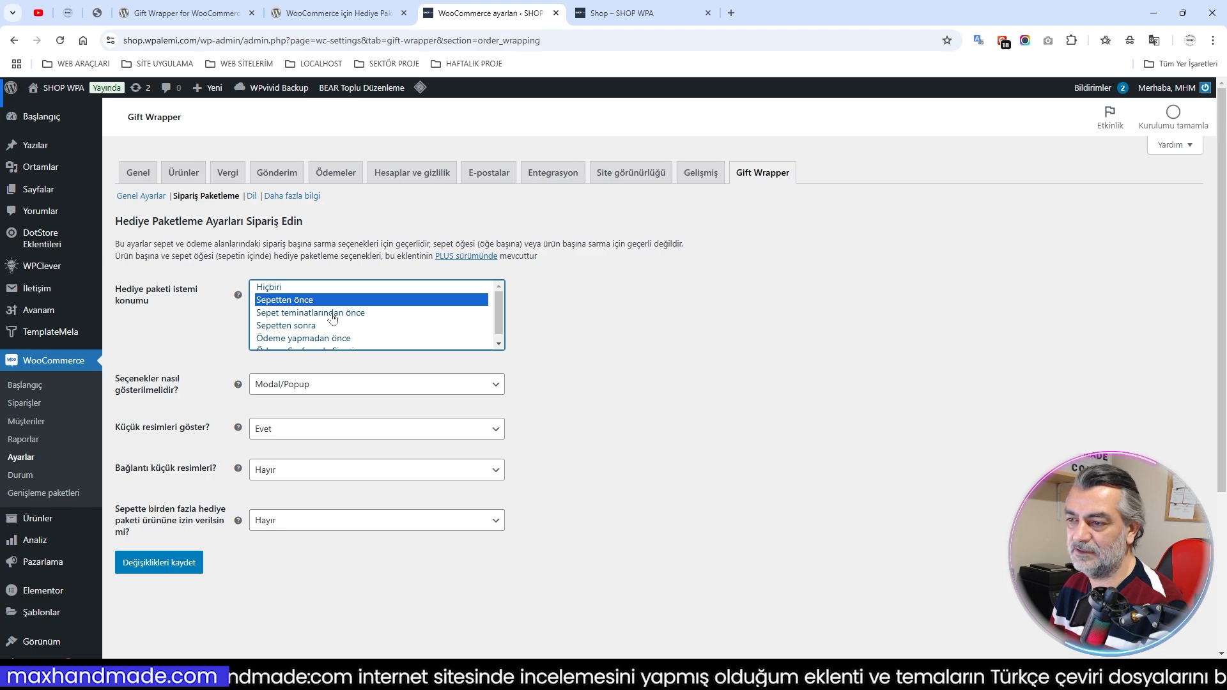
{"action": "left_click", "coordinate": [312, 338], "text": "ctrl"}
{"action": "scroll", "coordinate": [586, 367], "scroll_direction": "down", "scroll_amount": 1}
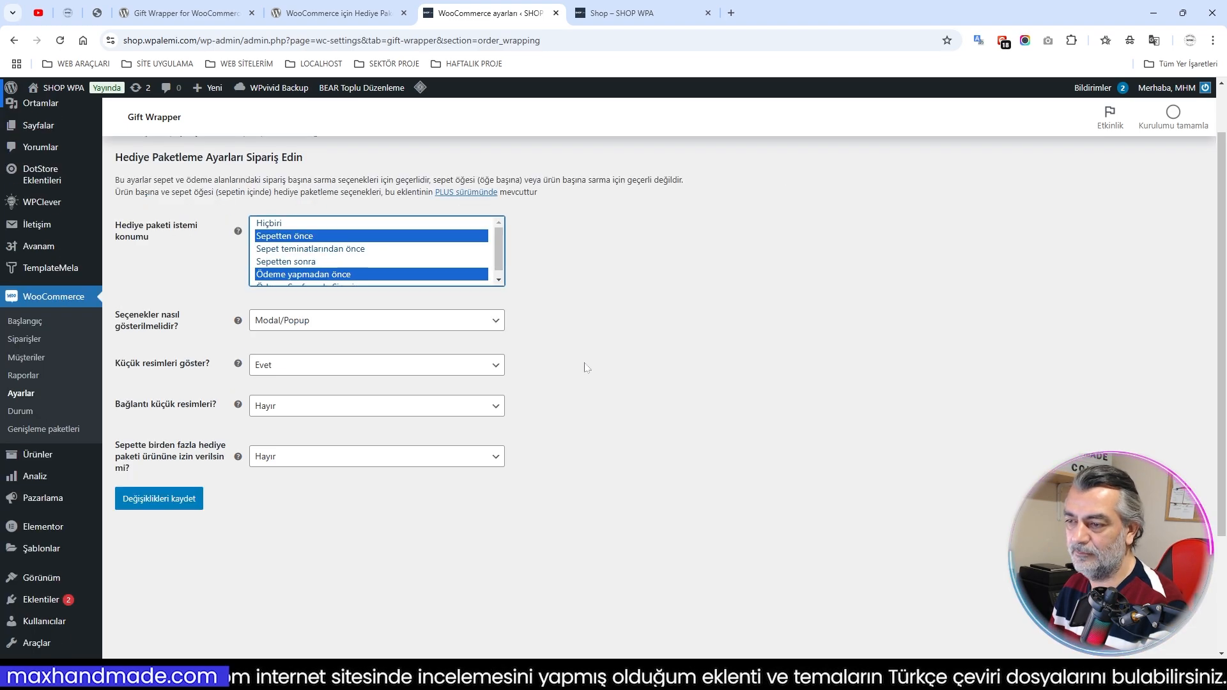
{"action": "left_click", "coordinate": [350, 320]}
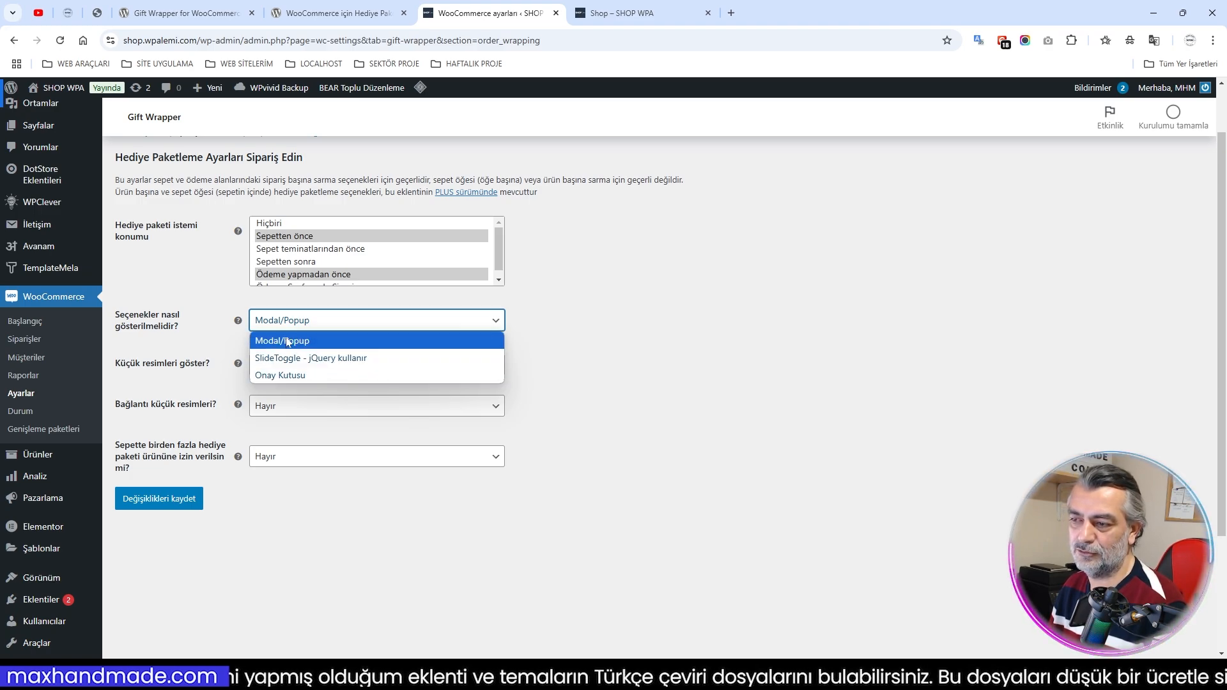
{"action": "left_click", "coordinate": [279, 359]}
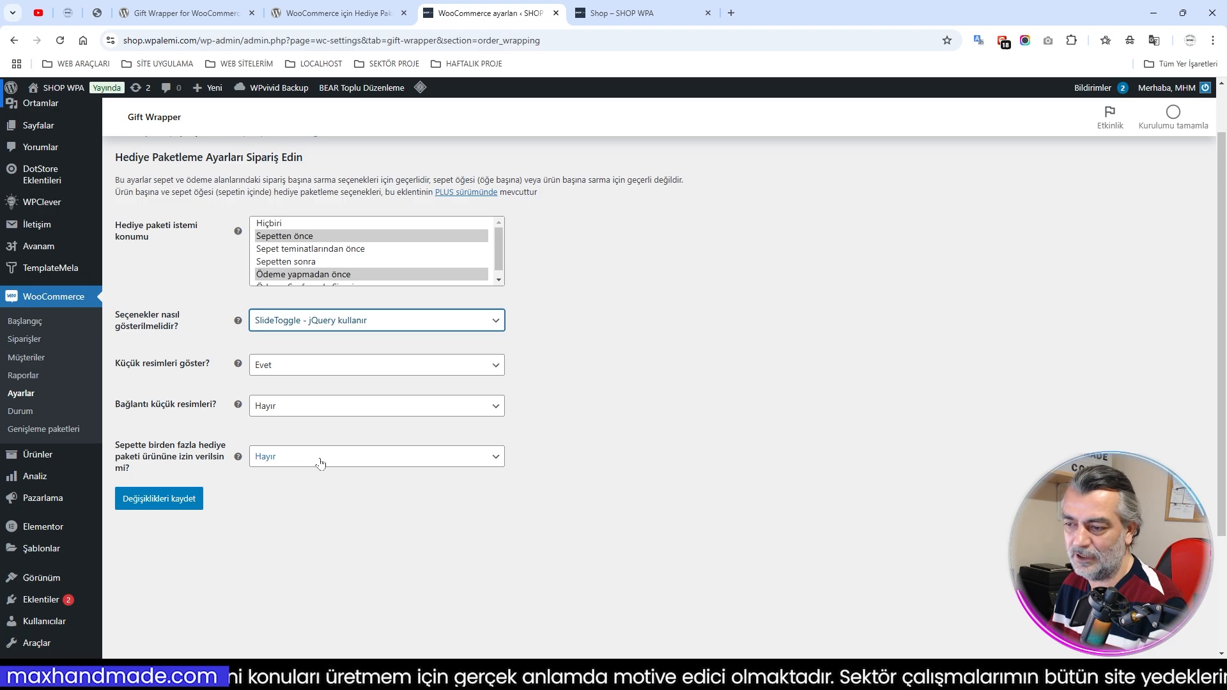
{"action": "left_click", "coordinate": [155, 504]}
Replace the gift wrap intro text in the Dil settings with "Aşağıdaki hediye paketi seçeneklerini sunuyoruz:" and save.
{"action": "left_click_drag", "start_coordinate": [415, 335], "coordinate": [266, 339]}
{"action": "right_click", "coordinate": [267, 340]}
{"action": "left_click", "coordinate": [344, 218]}
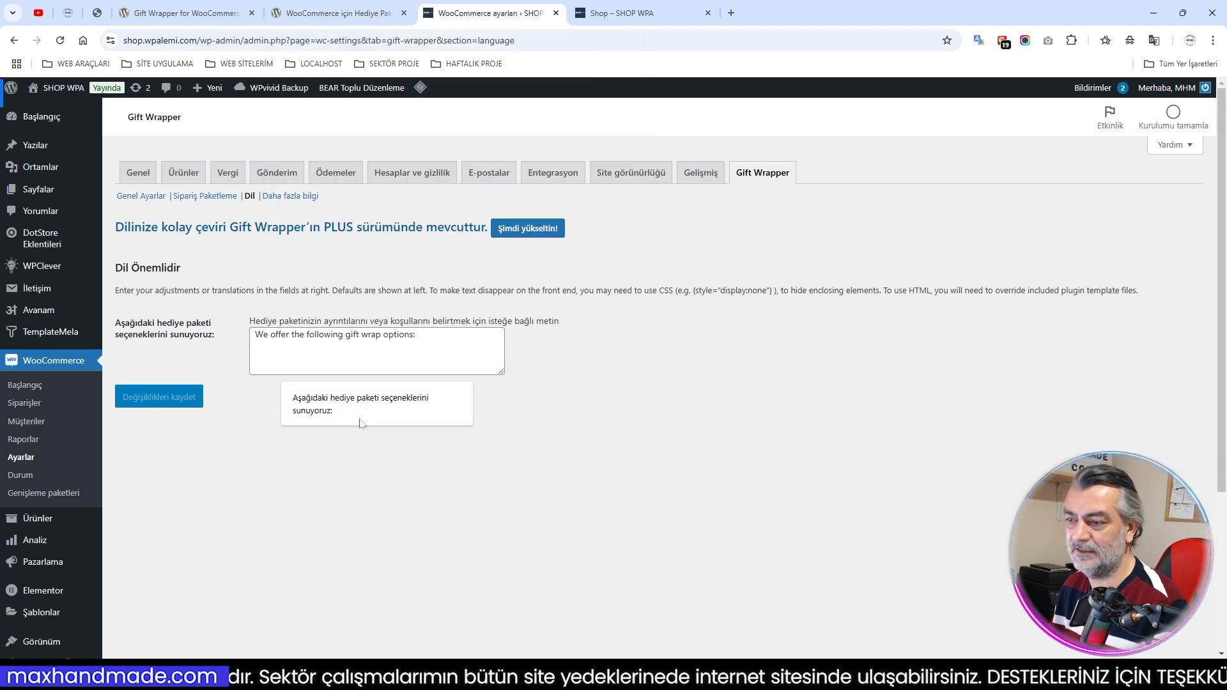
{"action": "left_click", "coordinate": [280, 398]}
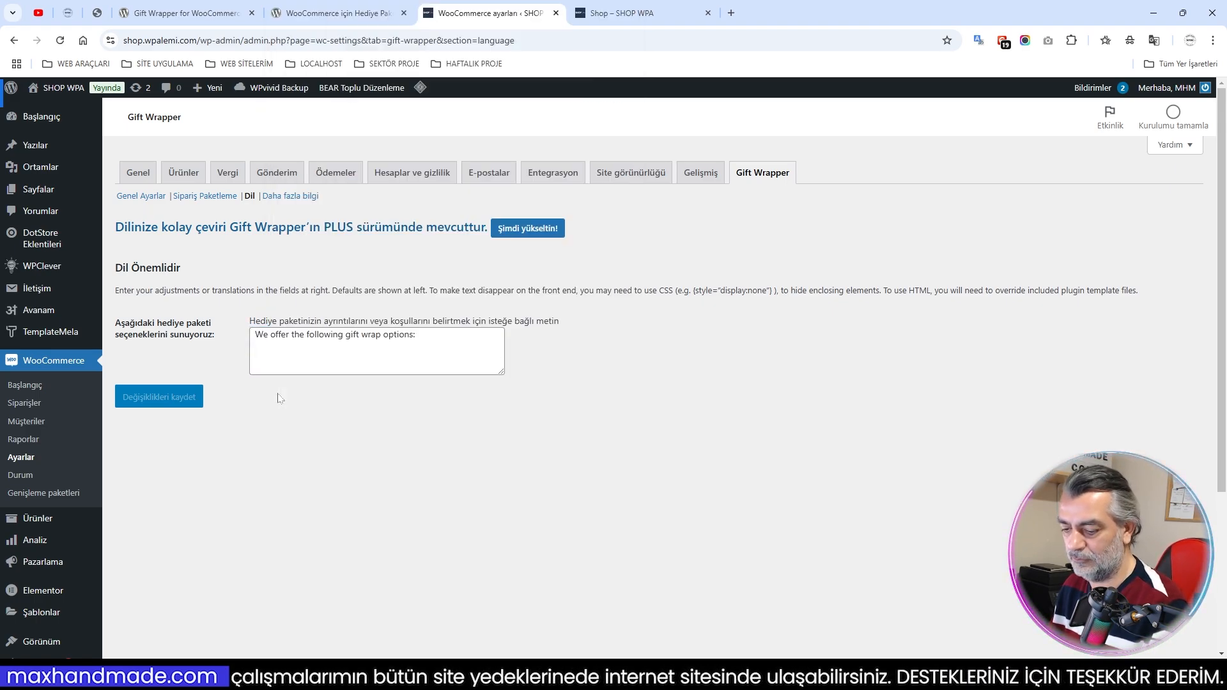
{"action": "key", "text": "ctrl+a"}
{"action": "key", "text": "ctrl+v"}
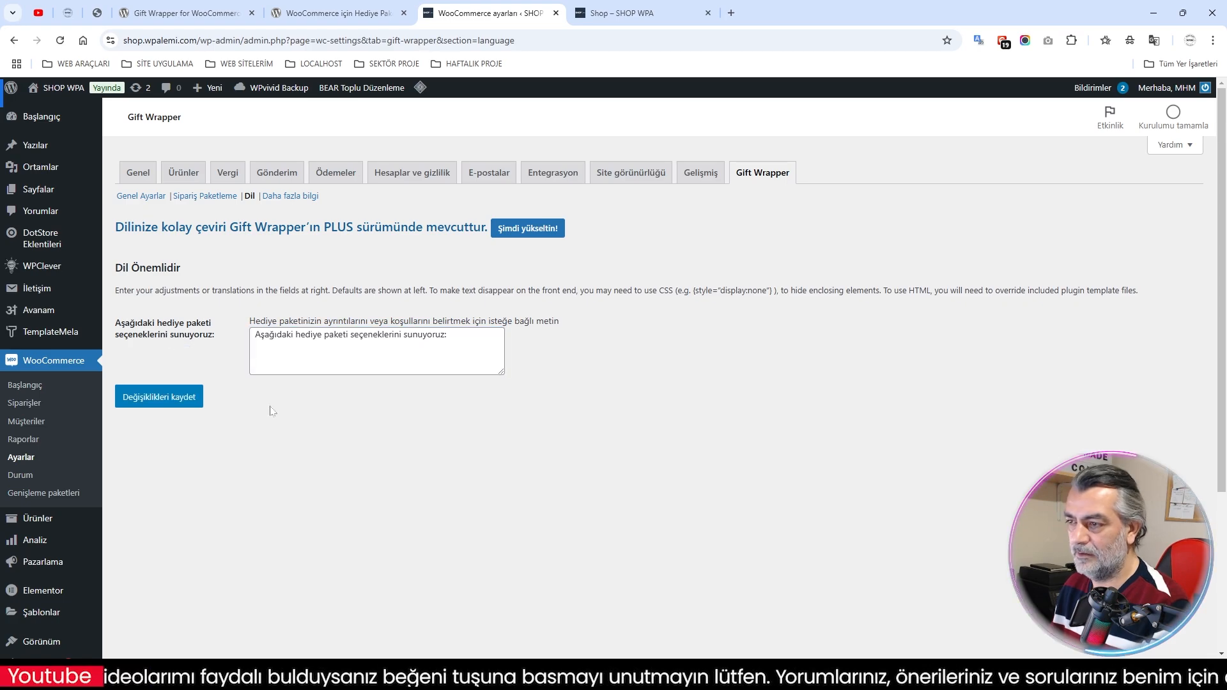
{"action": "left_click", "coordinate": [153, 397]}
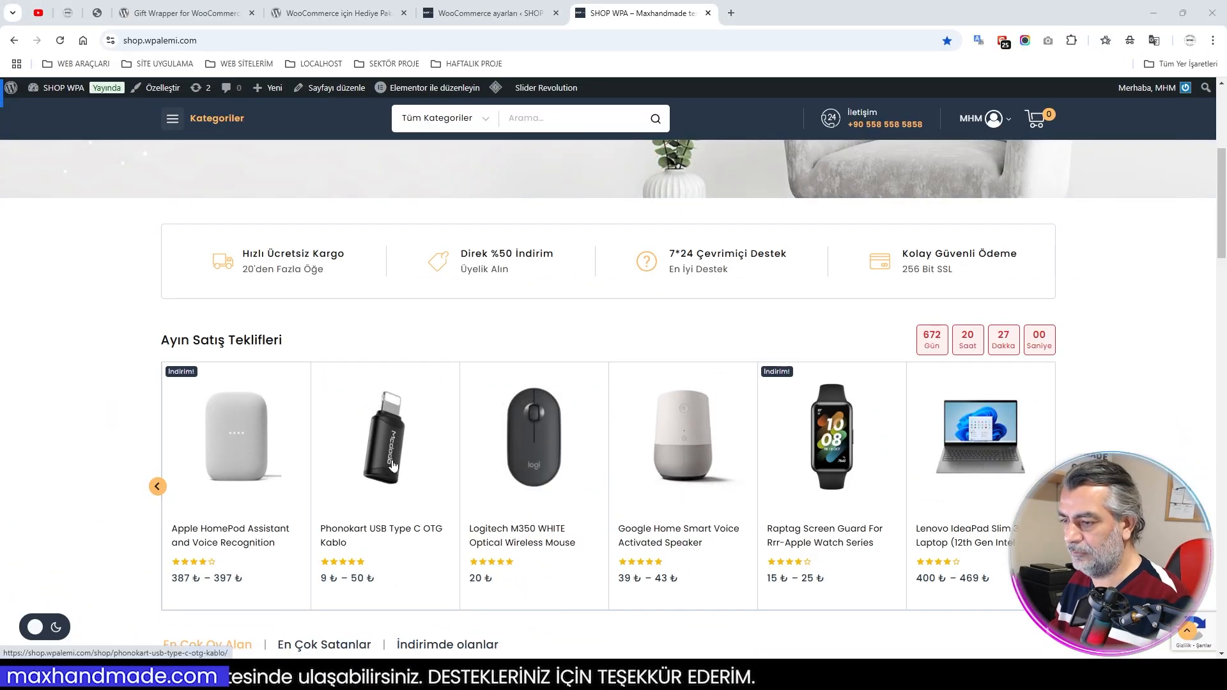
Add the Phonokart USB Type C OTG Kablo - 64GB to the storefront cart and expand the cart's gift package options.
{"action": "left_click", "coordinate": [392, 473]}
{"action": "left_click", "coordinate": [758, 502]}
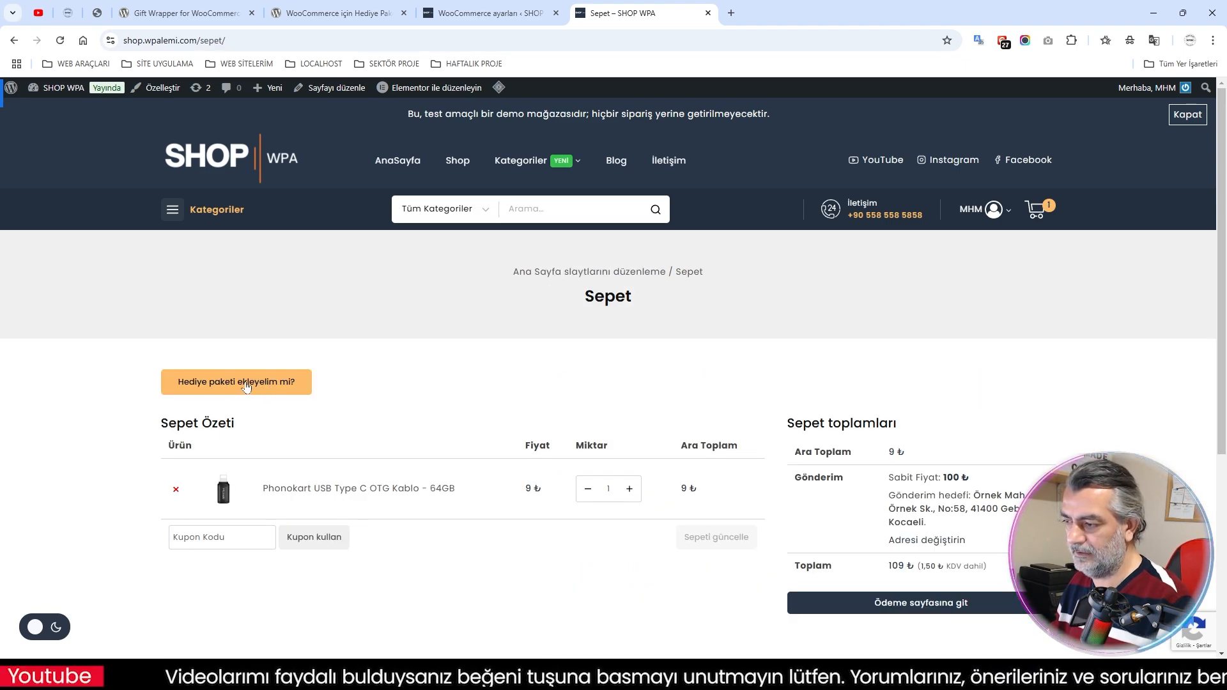
{"action": "left_click", "coordinate": [248, 387]}
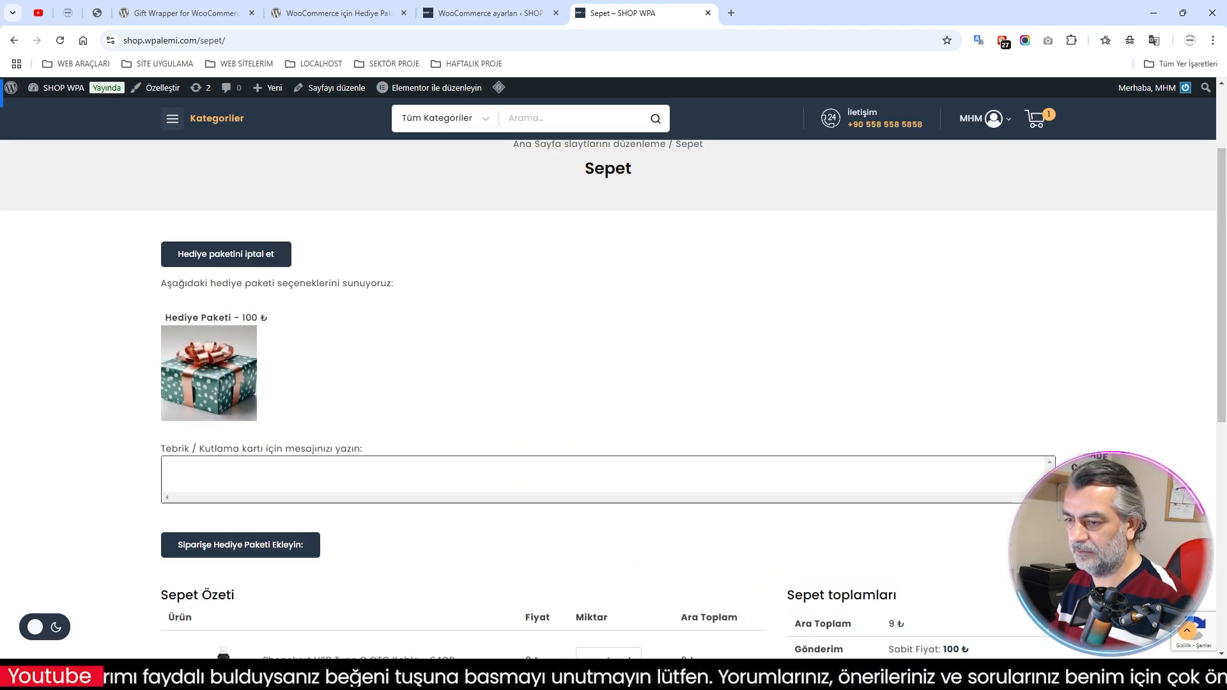
Add the gift package with the card message "Mutlu yıllar" and review the order summary on the checkout page.
{"action": "left_click", "coordinate": [230, 473]}
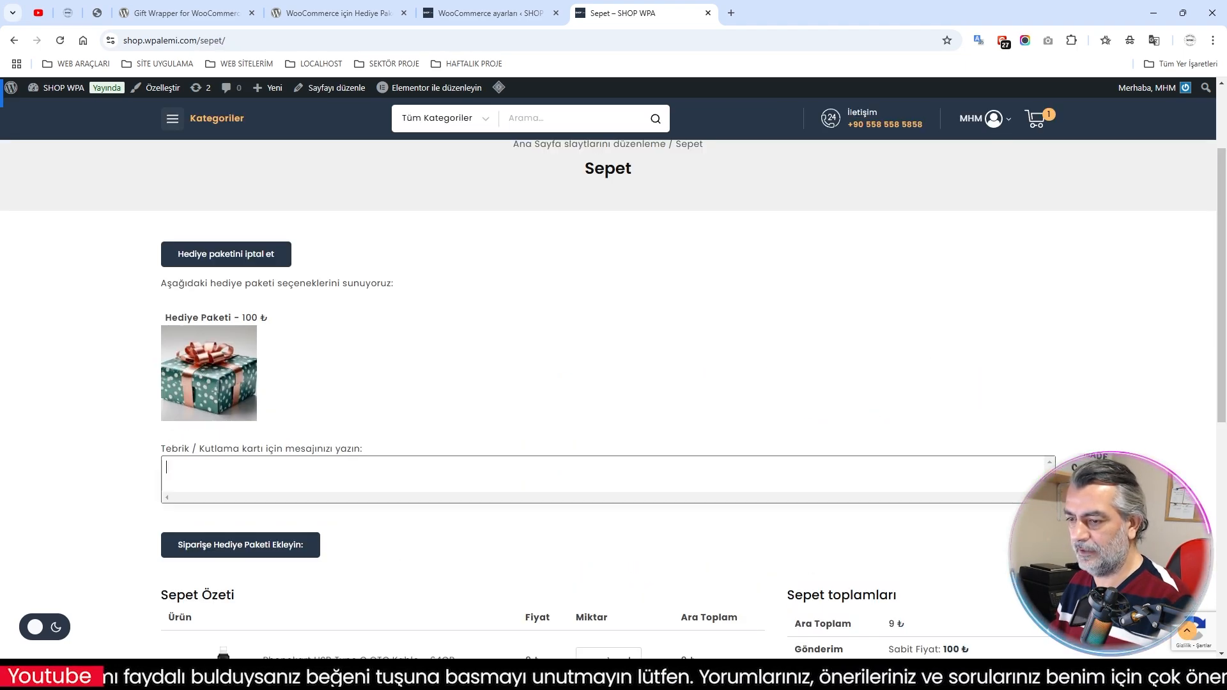
{"action": "type", "text": "Mutlu yıllar"}
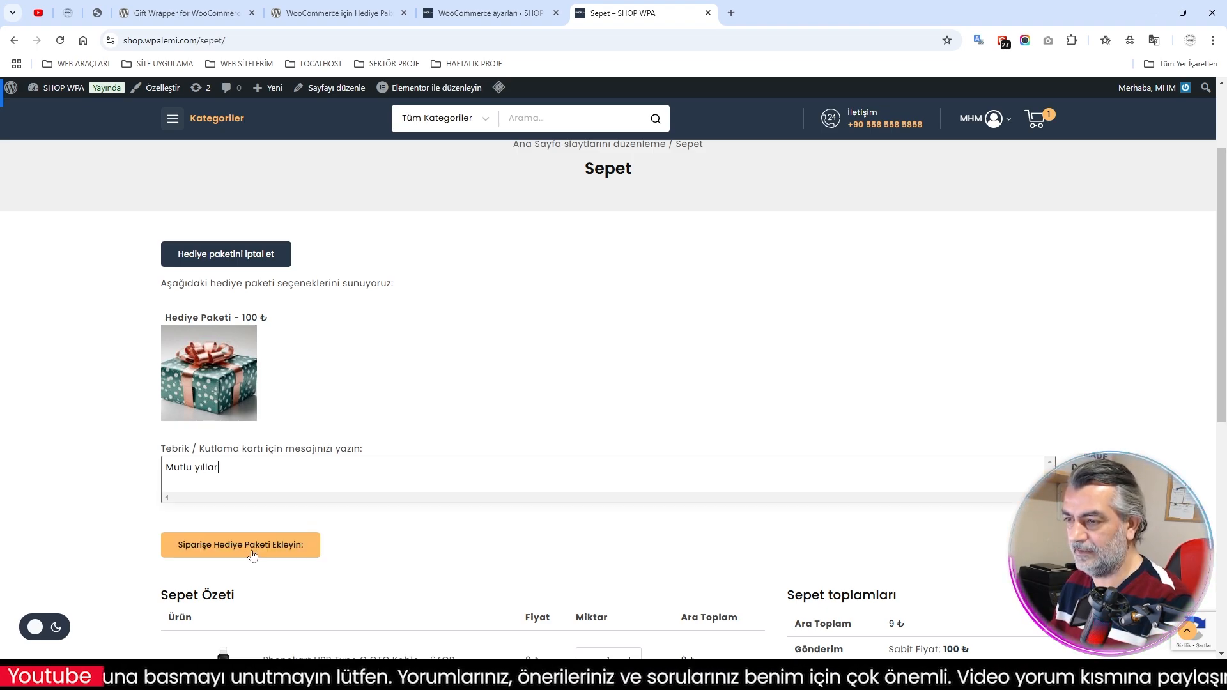
{"action": "left_click", "coordinate": [253, 546]}
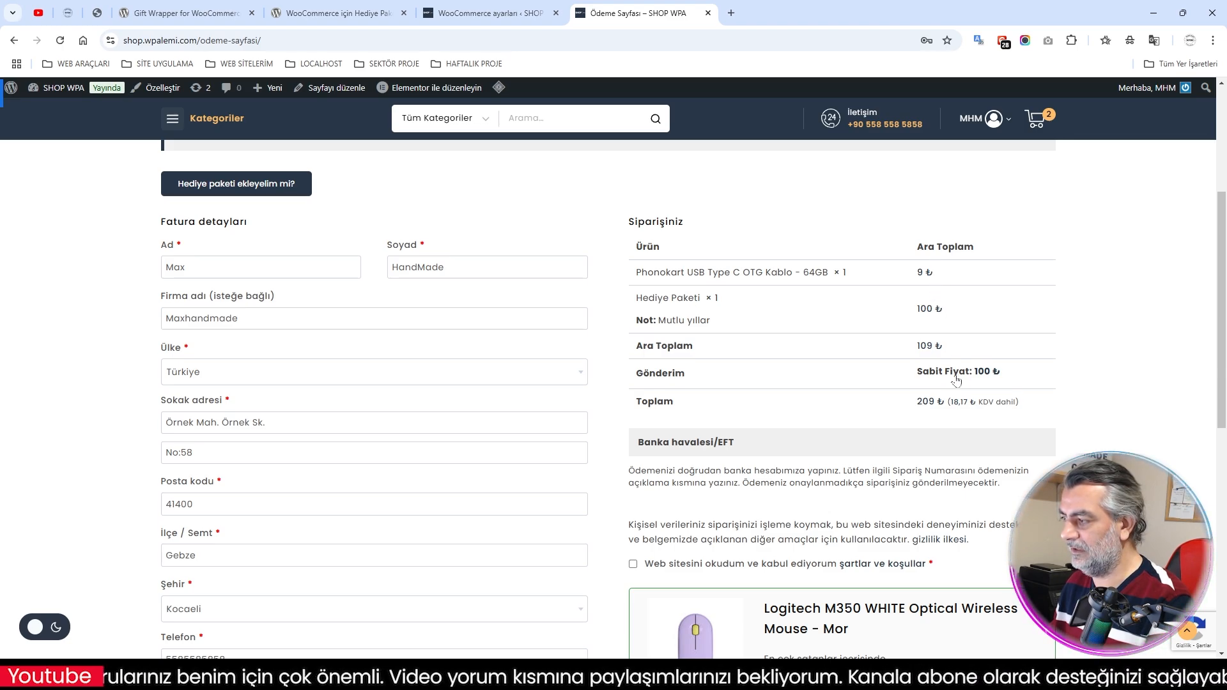
{"action": "scroll", "coordinate": [957, 380], "scroll_direction": "down", "scroll_amount": 3}
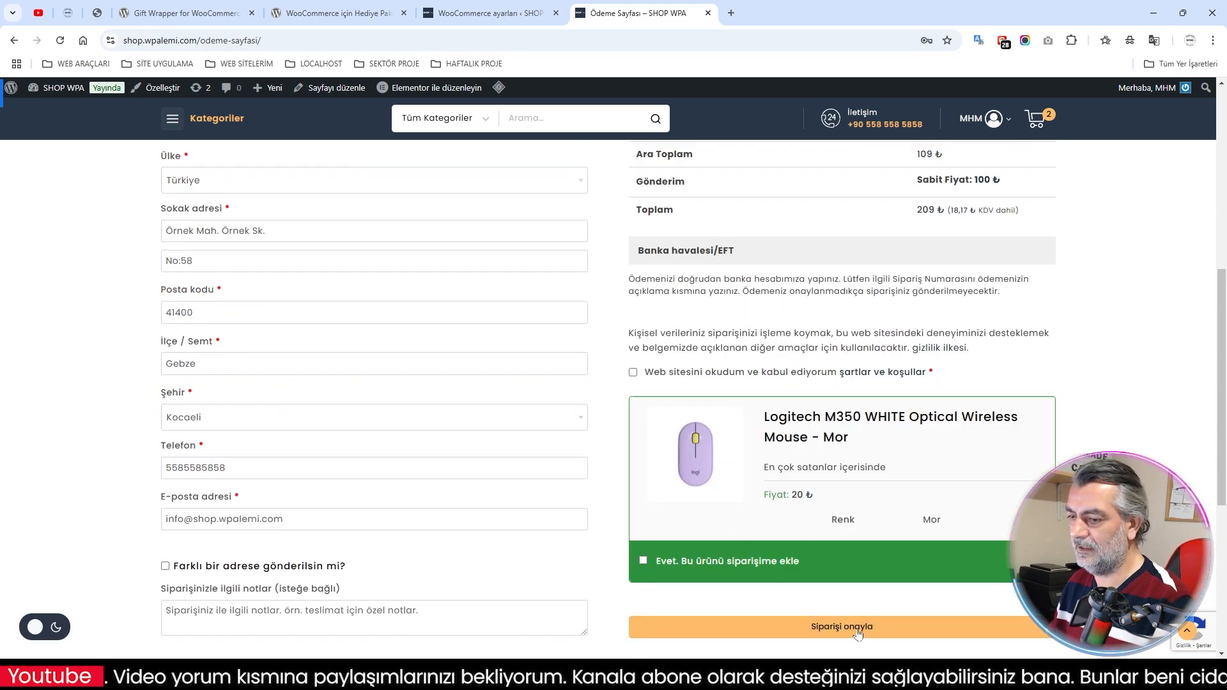
{"action": "scroll", "coordinate": [858, 634], "scroll_direction": "up", "scroll_amount": 3}
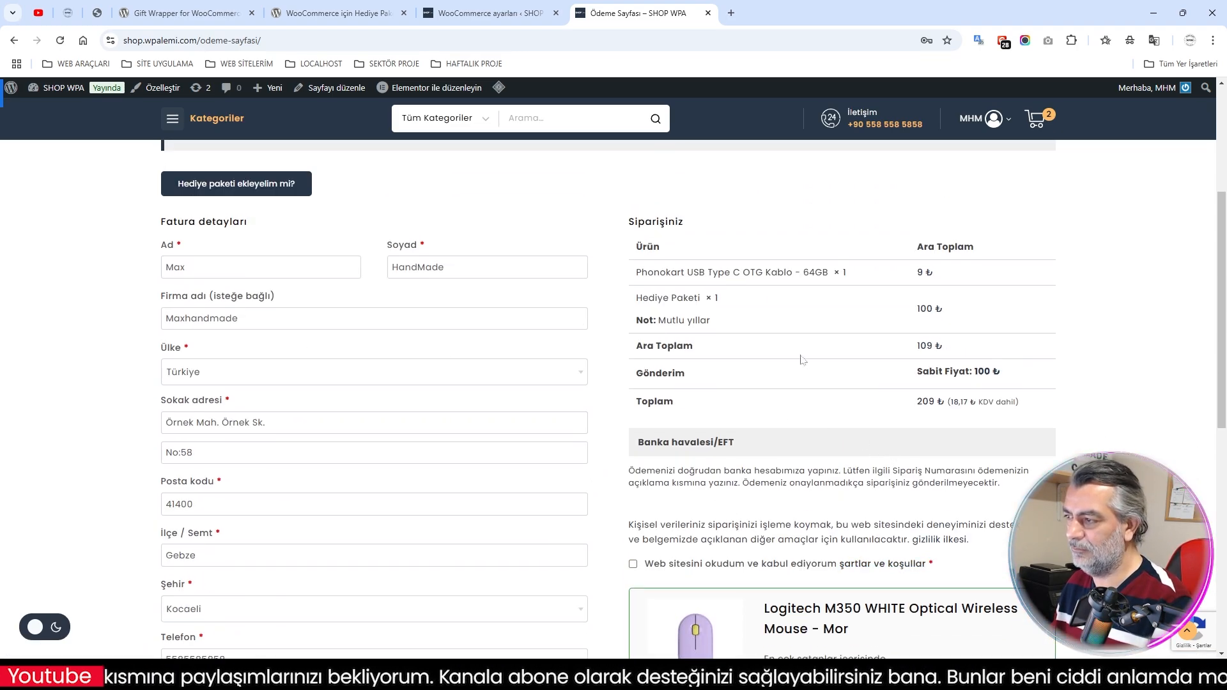